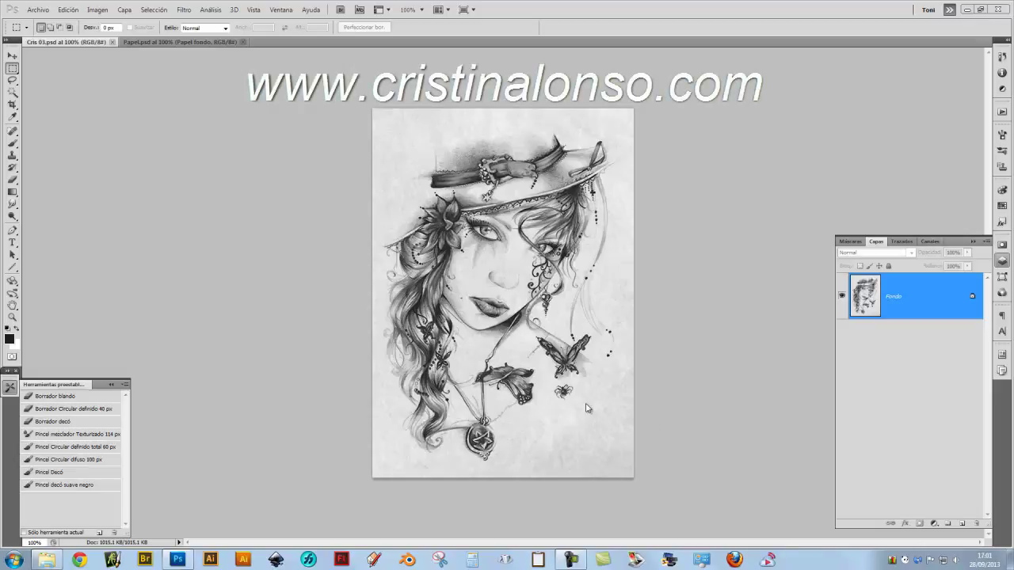
Step: Convert the locked Fondo background into a regular layer and rename it lápiz
scroll(503, 293, "up", 4)
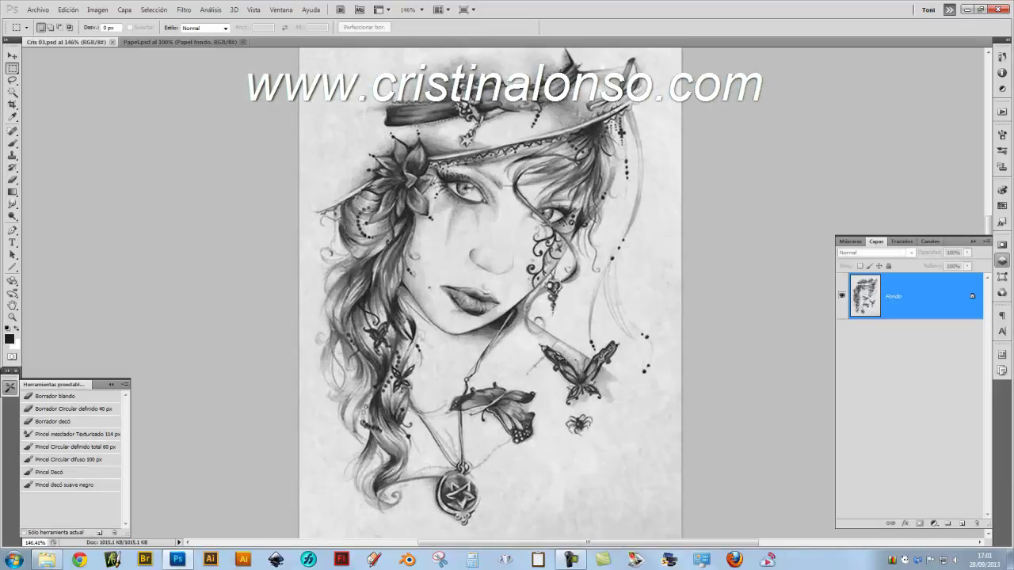
scroll(503, 293, "down", 3)
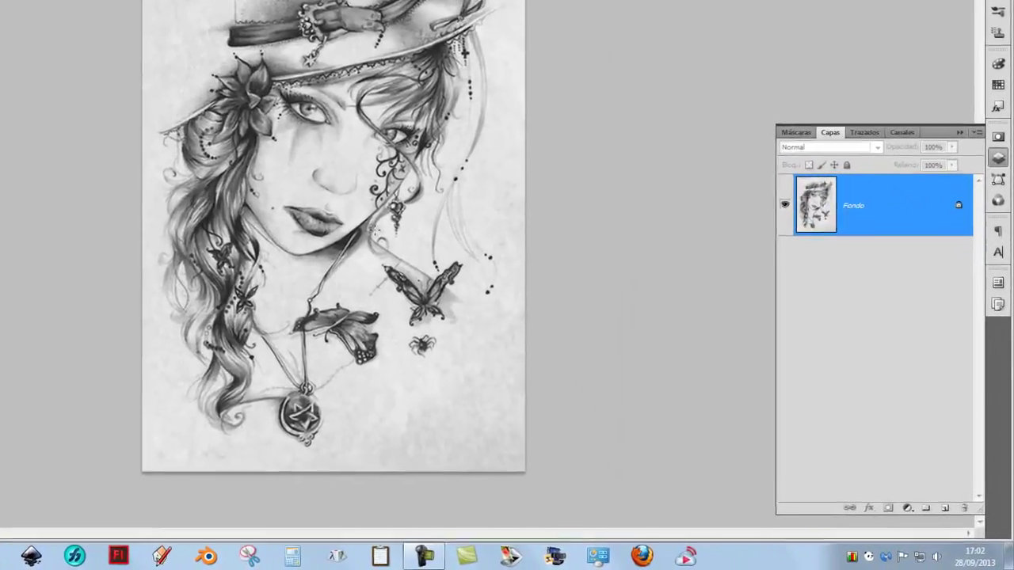
double_click(811, 179)
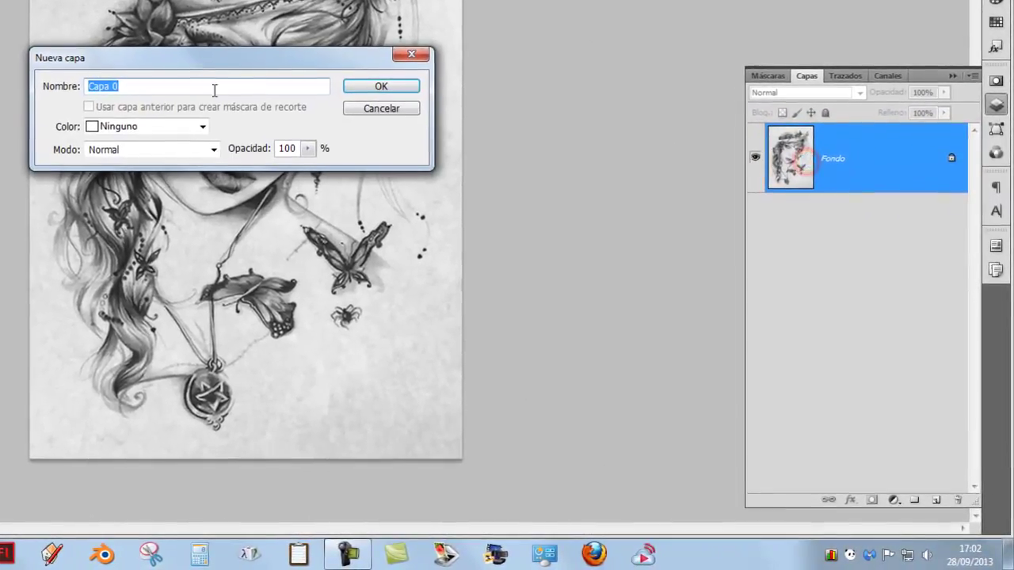
left_click(381, 87)
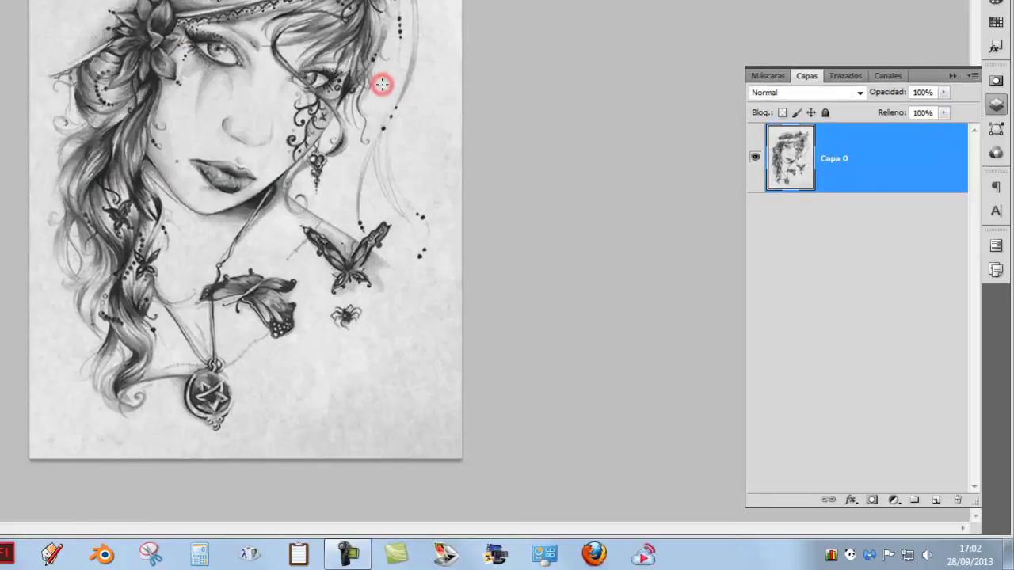
double_click(836, 161)
key("BackSpace")
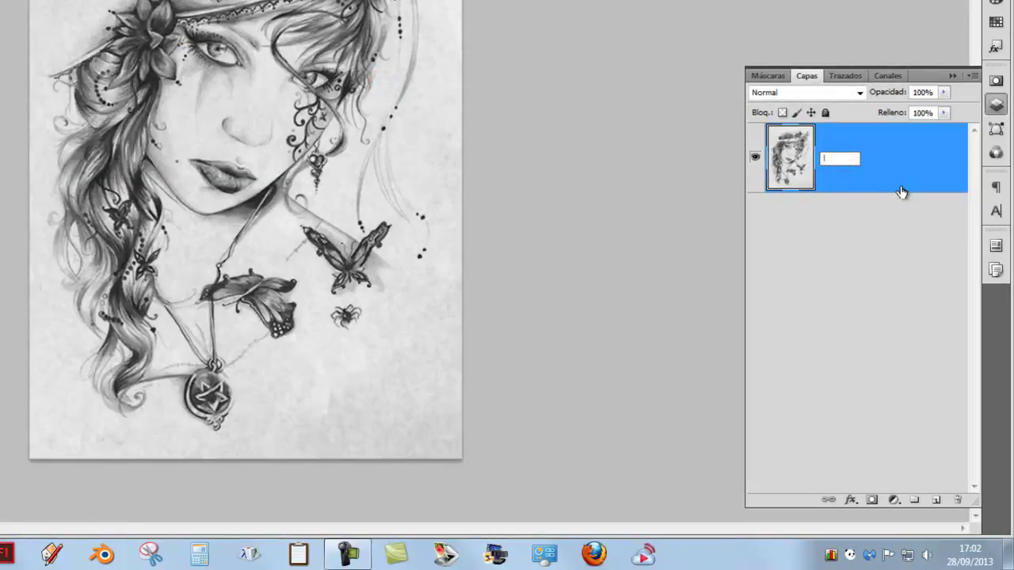
type("lápiz")
key("Return")
left_click(893, 501)
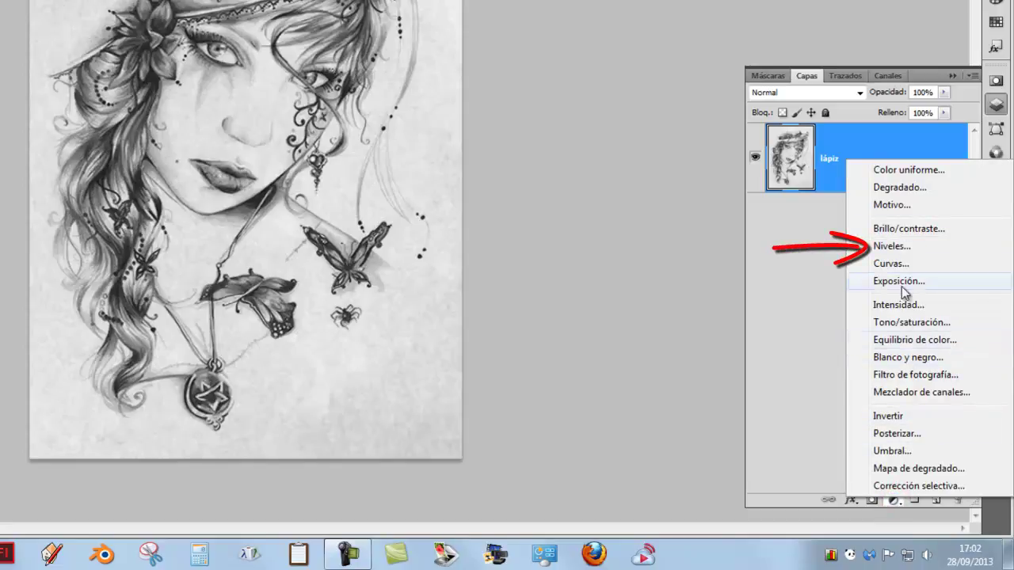
Step: Add a Levels adjustment layer and sample the grey paper as the white point
left_click(892, 247)
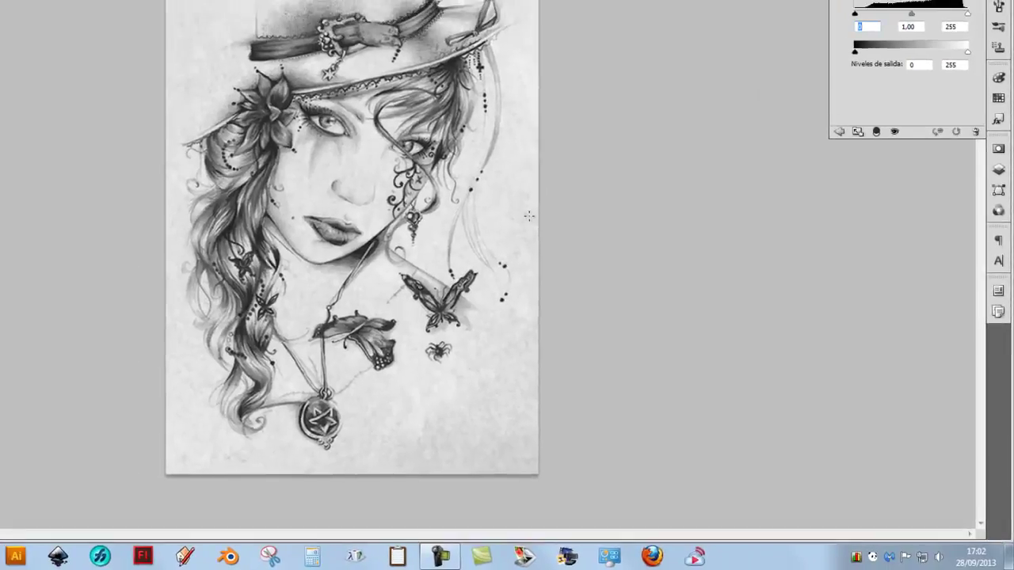
scroll(596, 262, "up", 2)
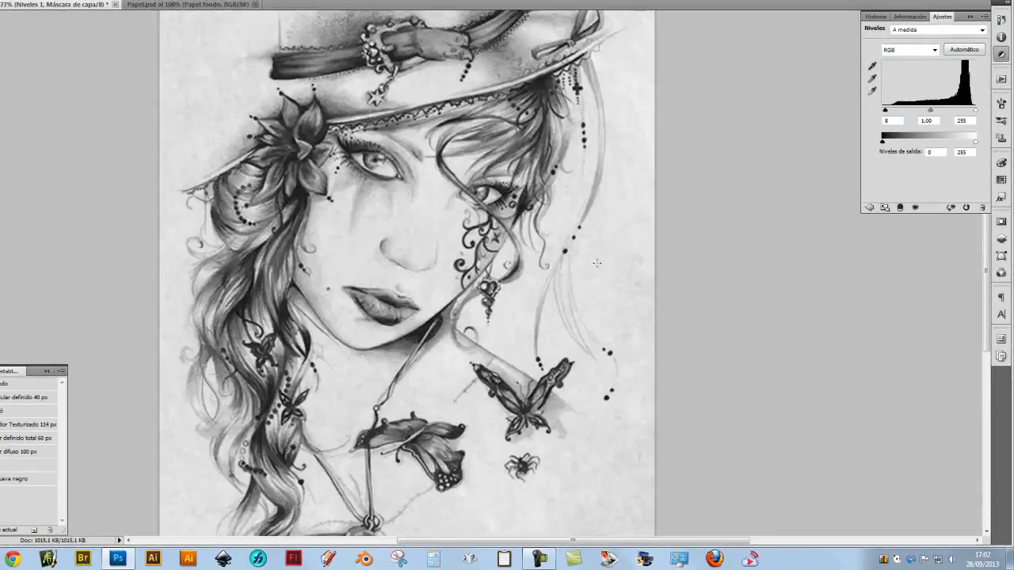
scroll(586, 229, "up", 2)
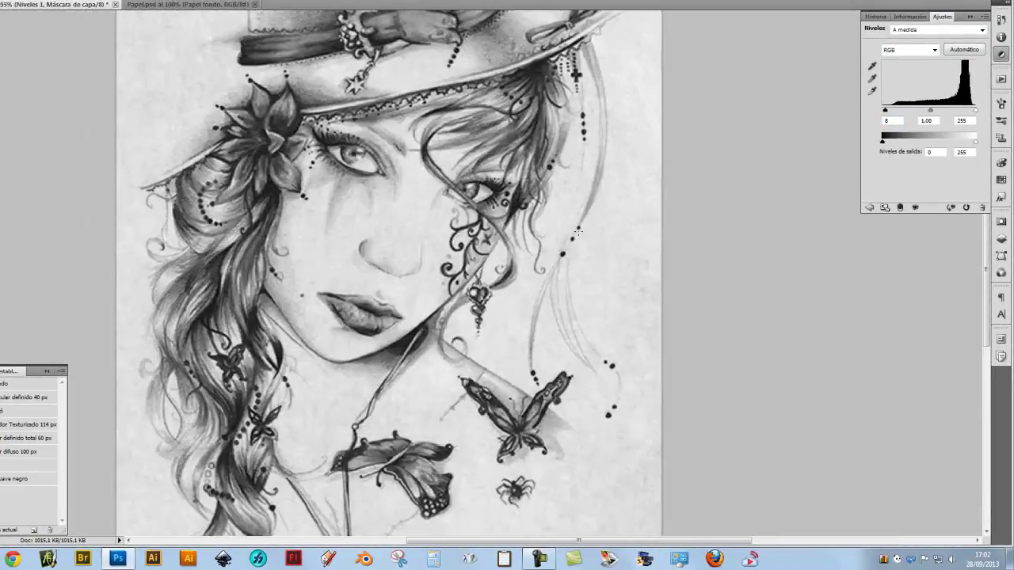
left_click(873, 92)
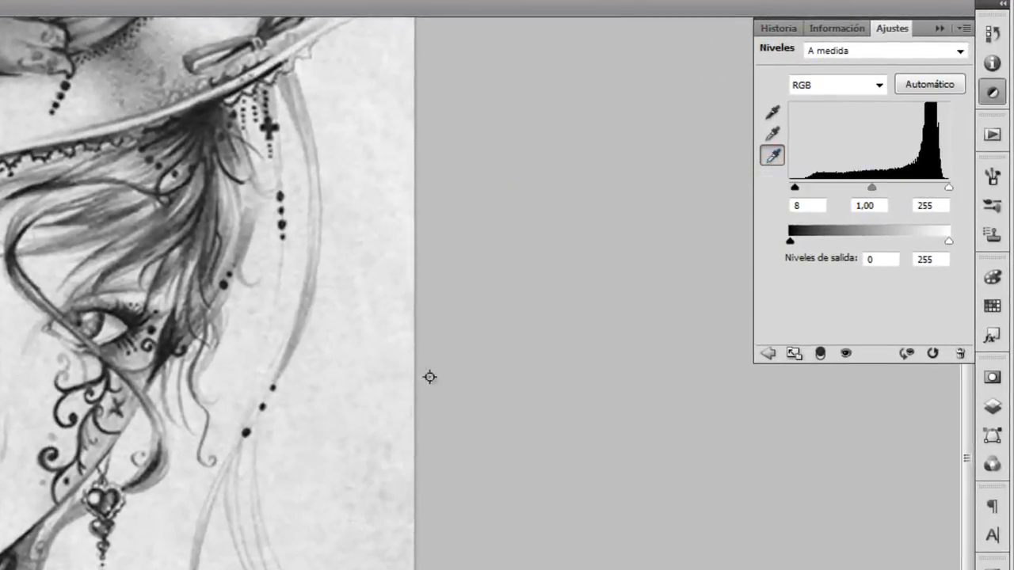
left_click(389, 457)
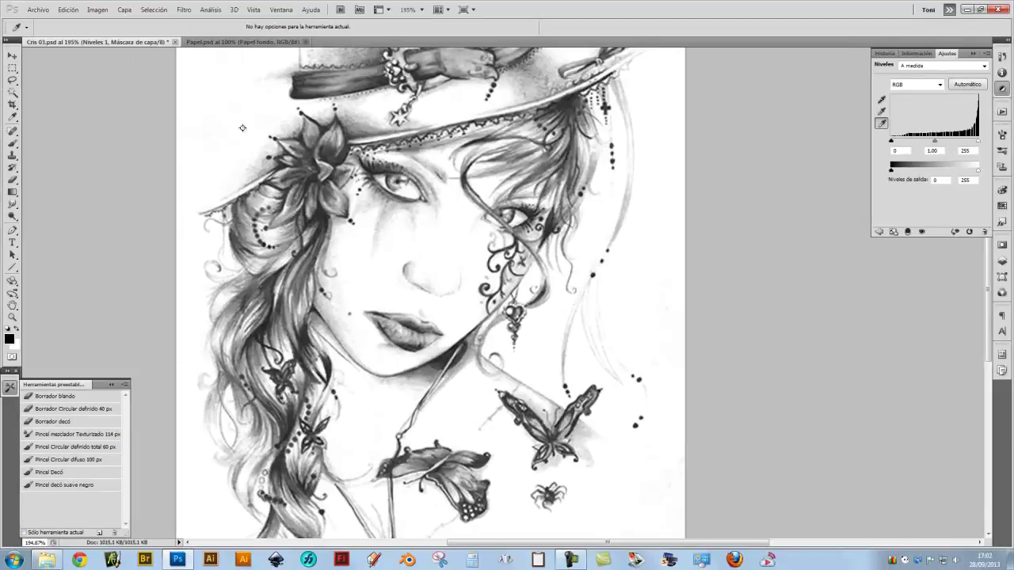
left_click(238, 109)
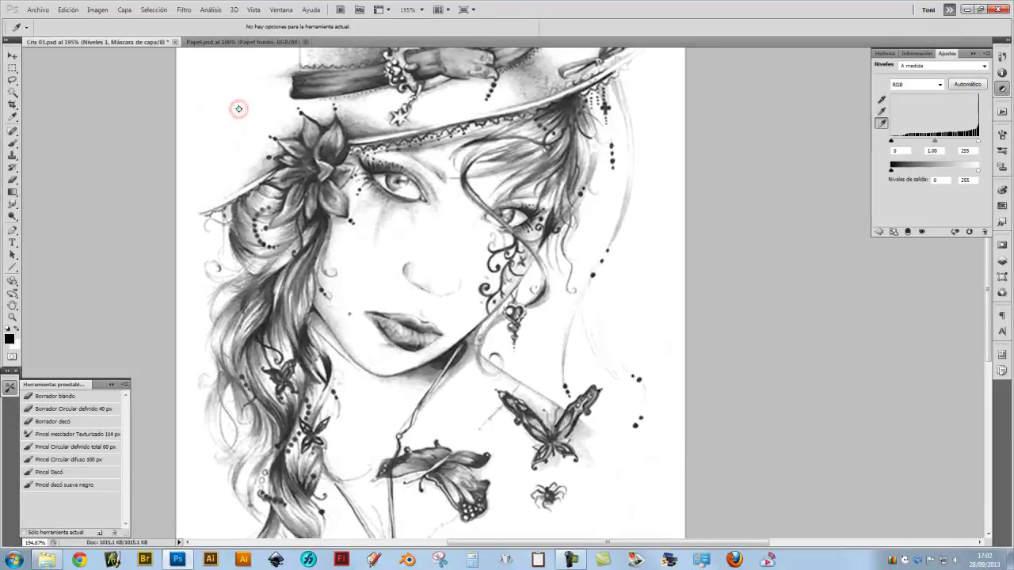
Step: Drag the Levels midtone slider to adjust the drawing's brightness and return to Layers
left_click(881, 102)
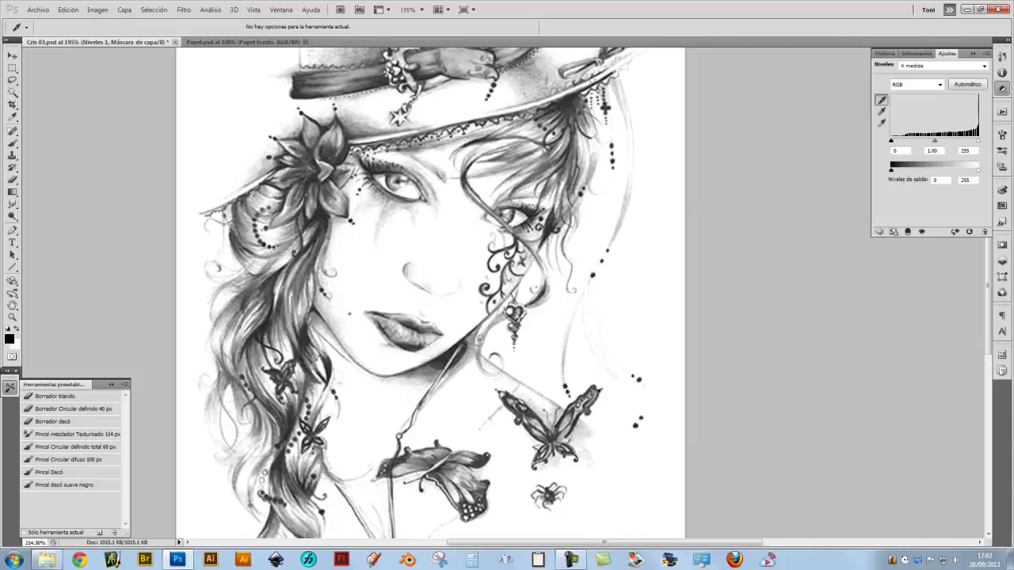
scroll(352, 156, "up", 4)
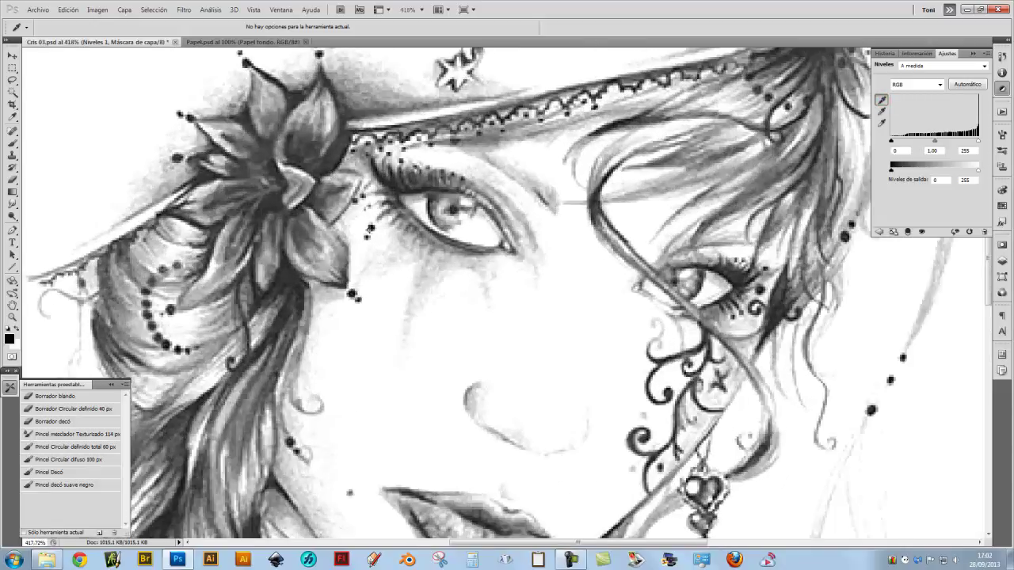
scroll(331, 171, "down", 1)
scroll(333, 163, "down", 2)
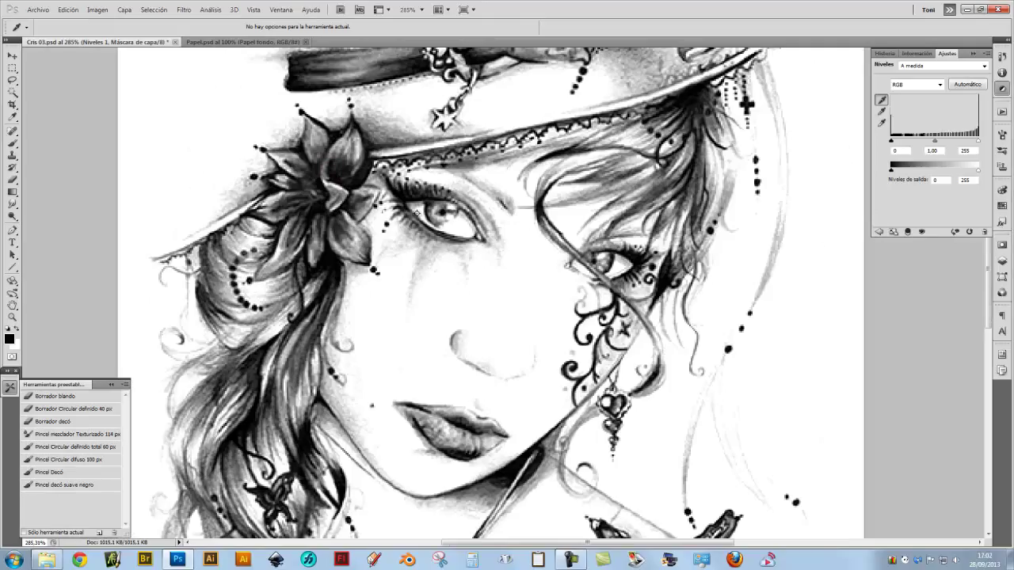
scroll(397, 199, "down", 1)
scroll(461, 233, "down", 1)
scroll(462, 233, "down", 1)
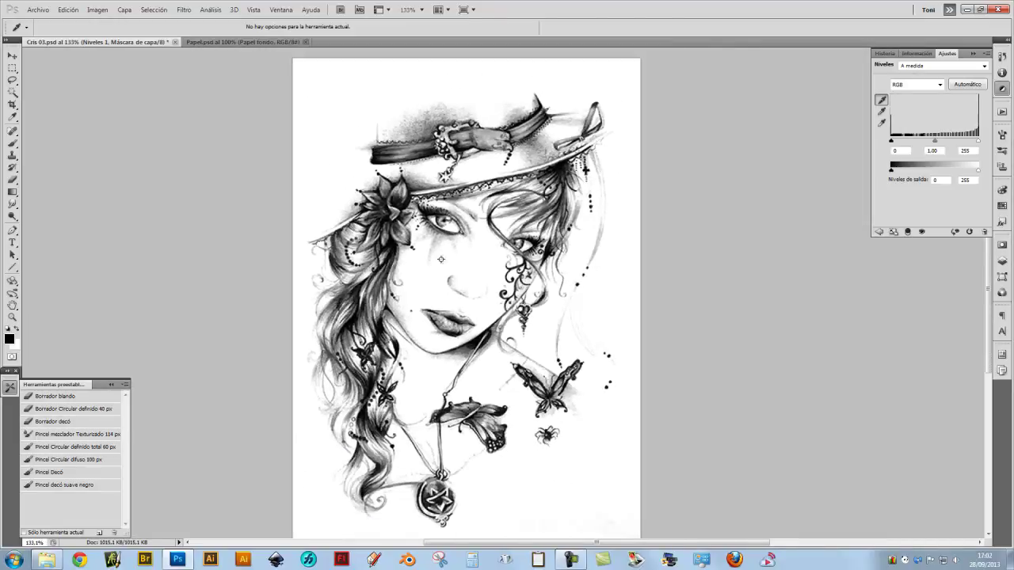
left_click_drag(936, 144, 929, 143)
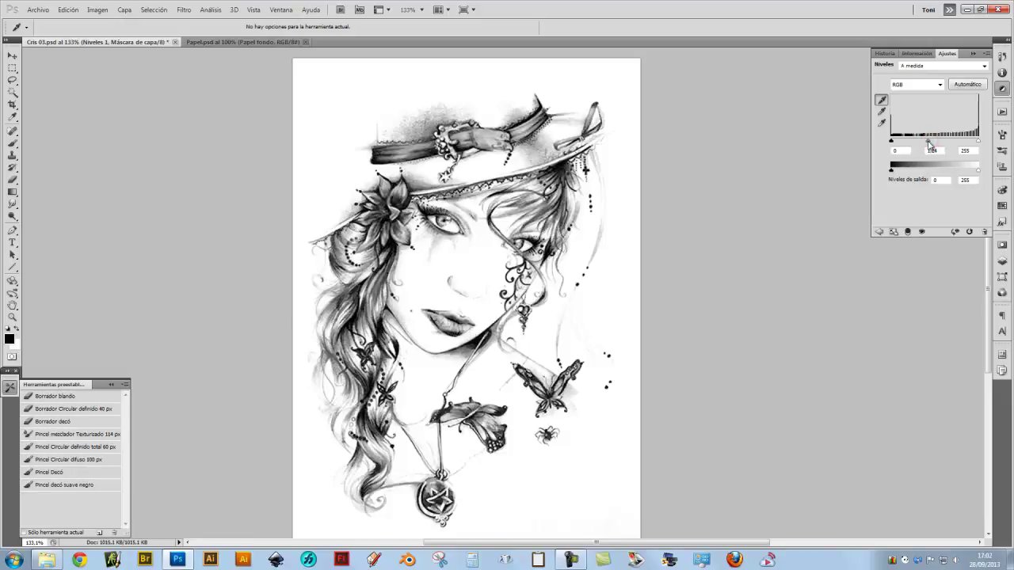
left_click(1003, 261)
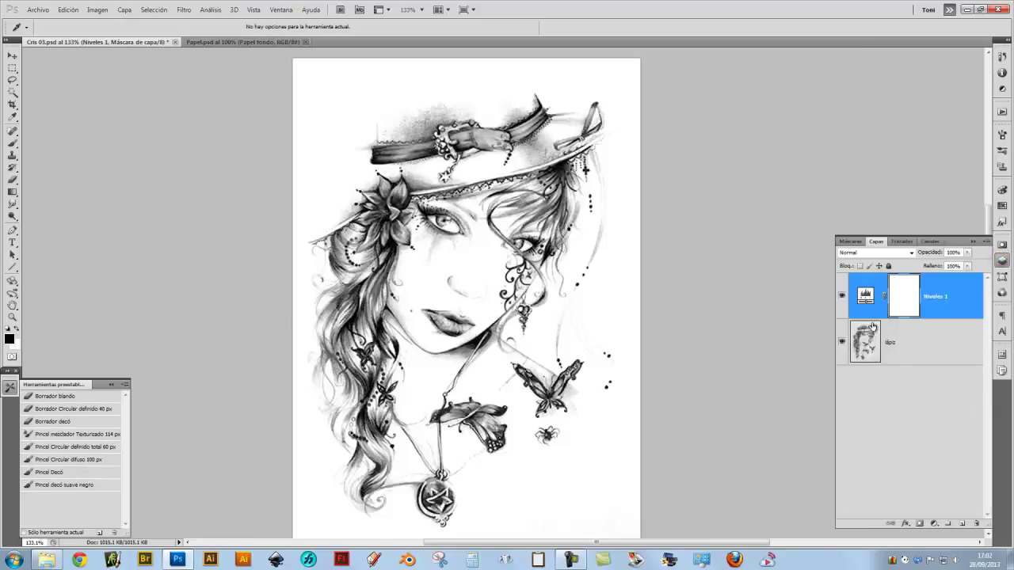
Step: Toggle Niveles 1 visibility to compare the drawing with and without Levels
left_click(841, 295)
left_click(841, 296)
left_click(842, 295)
left_click(842, 296)
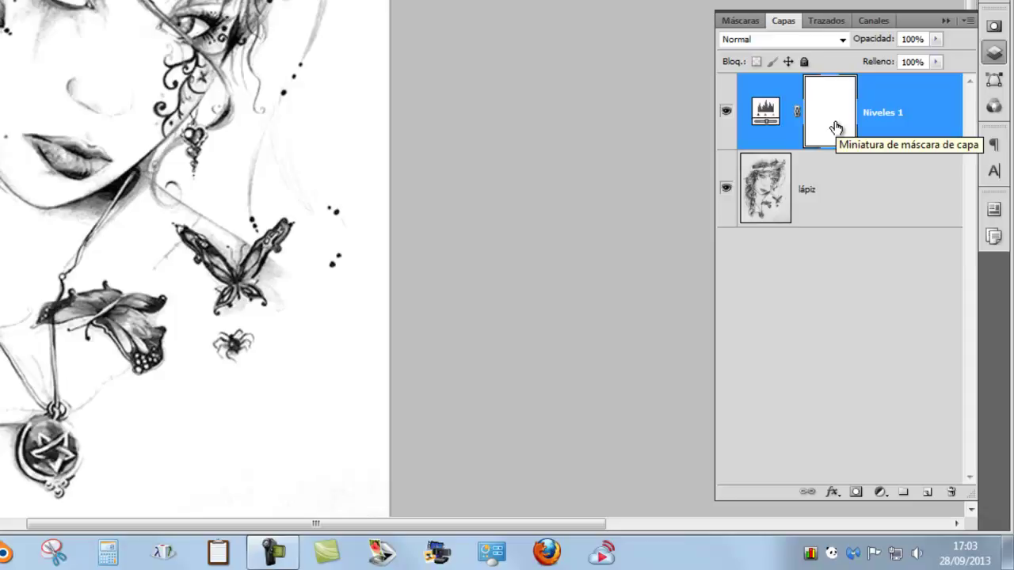
Step: Delete the Niveles 1 layer mask, then select the lápiz layer
left_click_drag(836, 127, 954, 493)
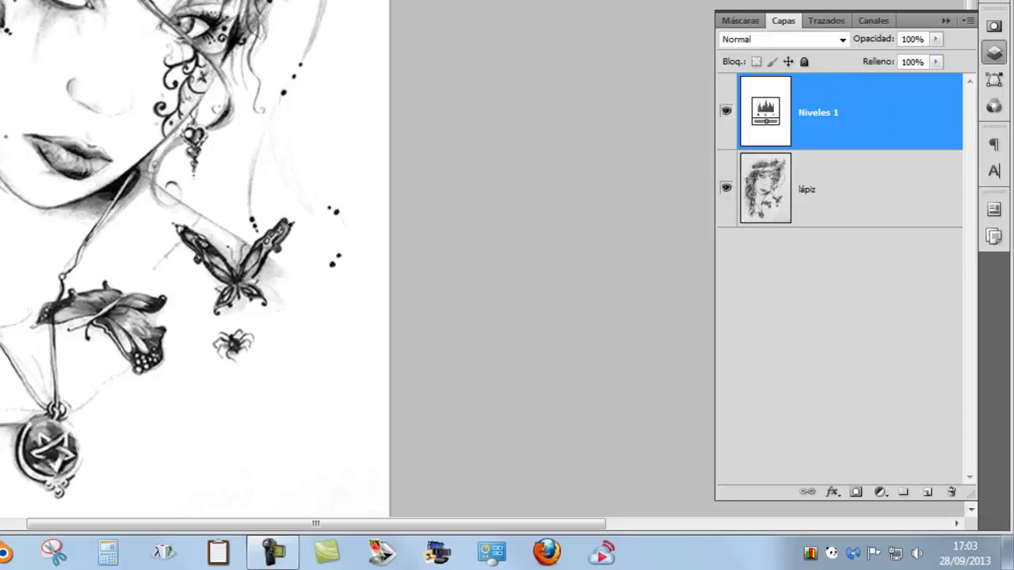
left_click(726, 112)
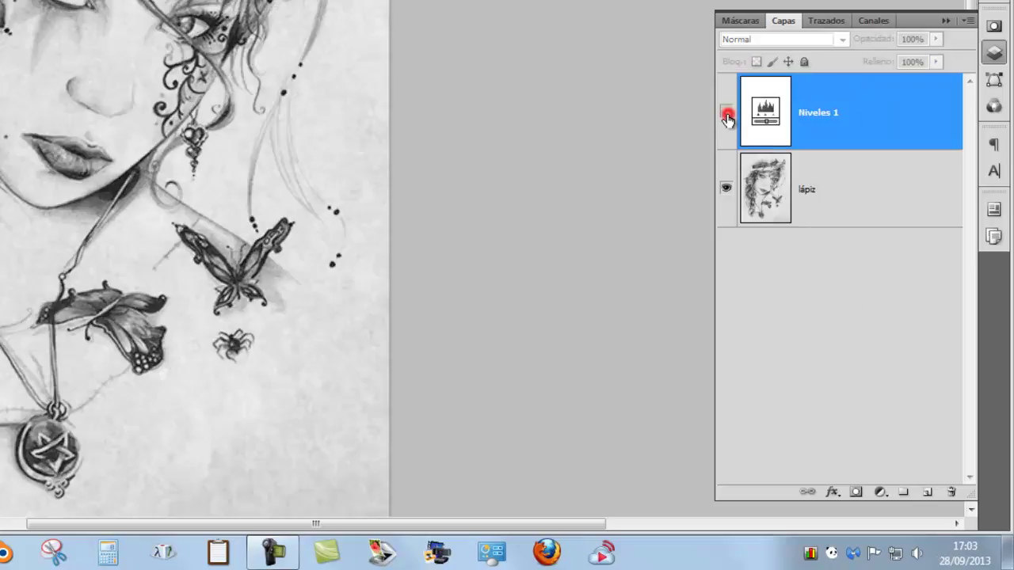
left_click(726, 112)
left_click(840, 198)
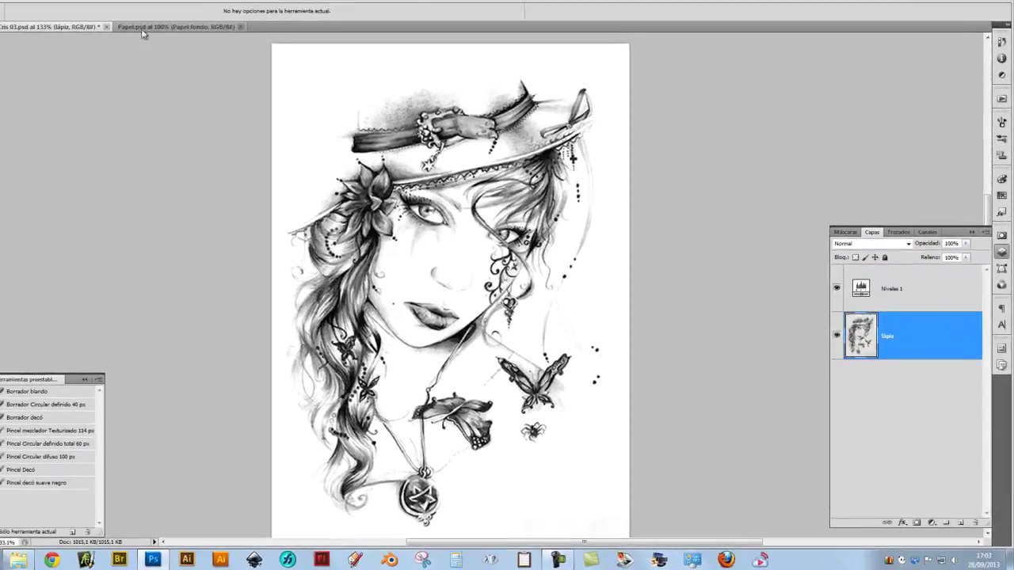
Step: Copy the Papel fondo layer from Papel.psd into the portrait, below lápiz
left_click(177, 39)
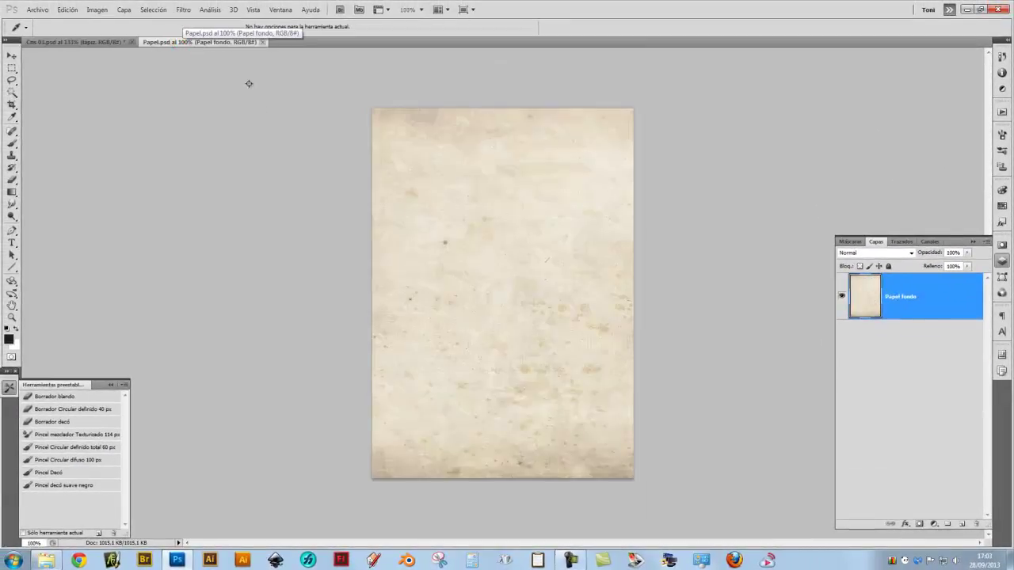
left_click_drag(220, 44, 120, 179)
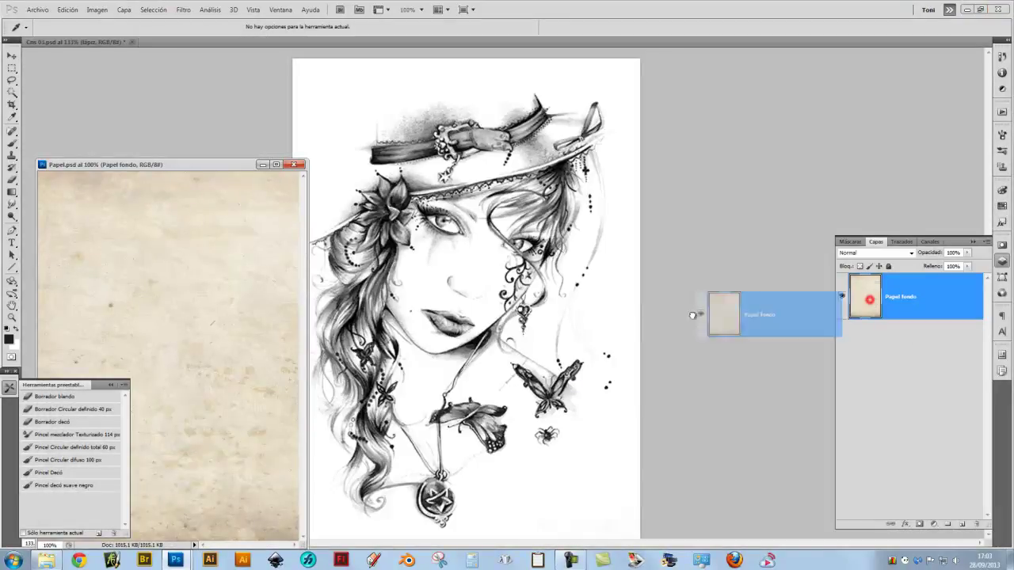
left_click_drag(870, 304, 572, 294)
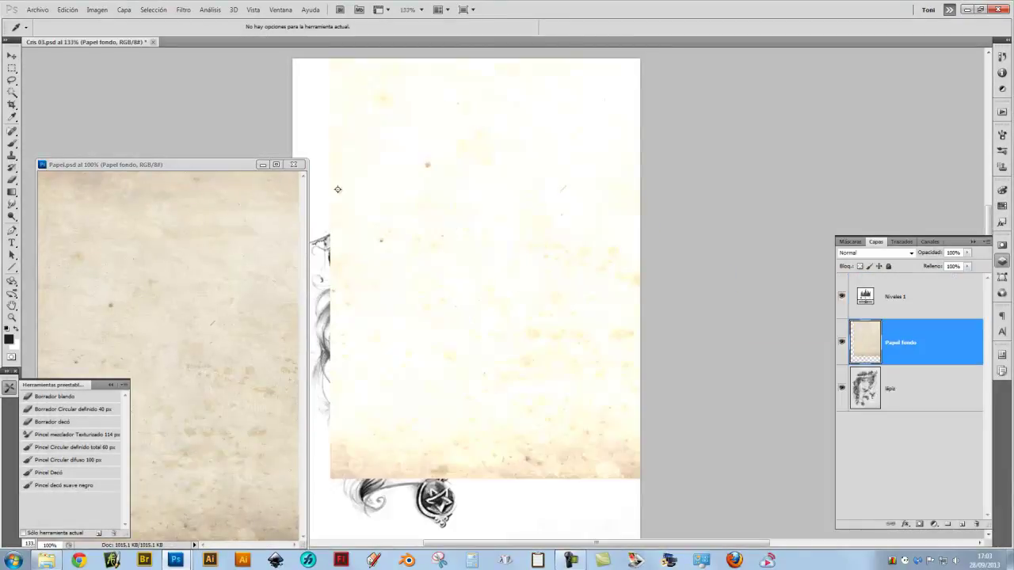
left_click(293, 164)
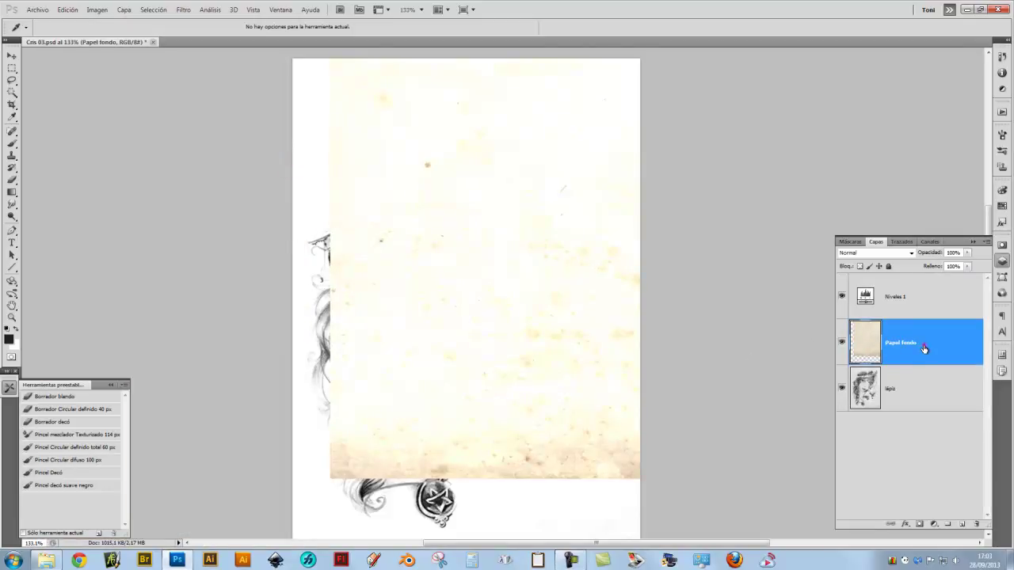
left_click_drag(924, 349, 910, 441)
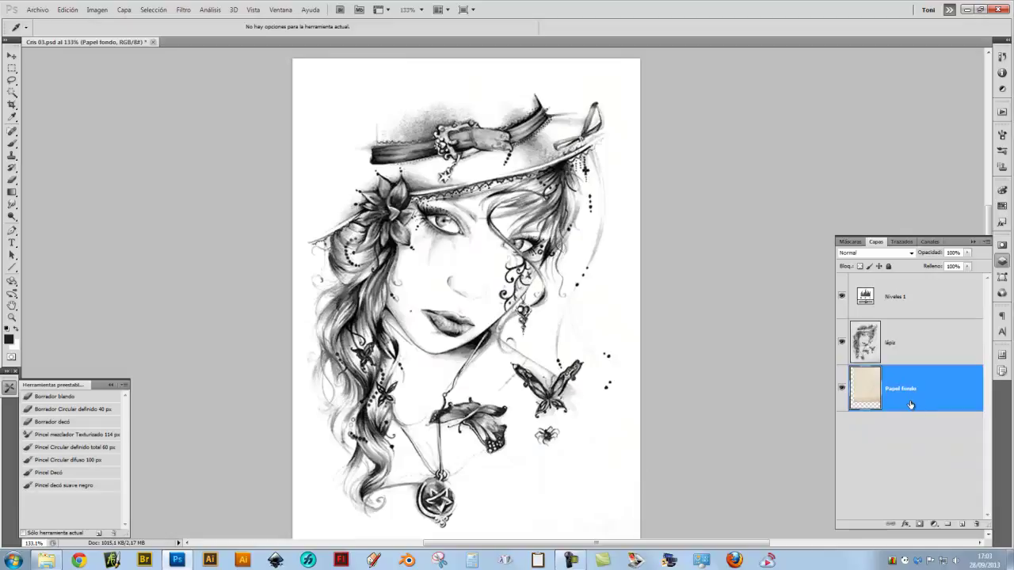
Step: Move the paper texture to cover the whole page, then reshow all layers and select lápiz
left_click(11, 56)
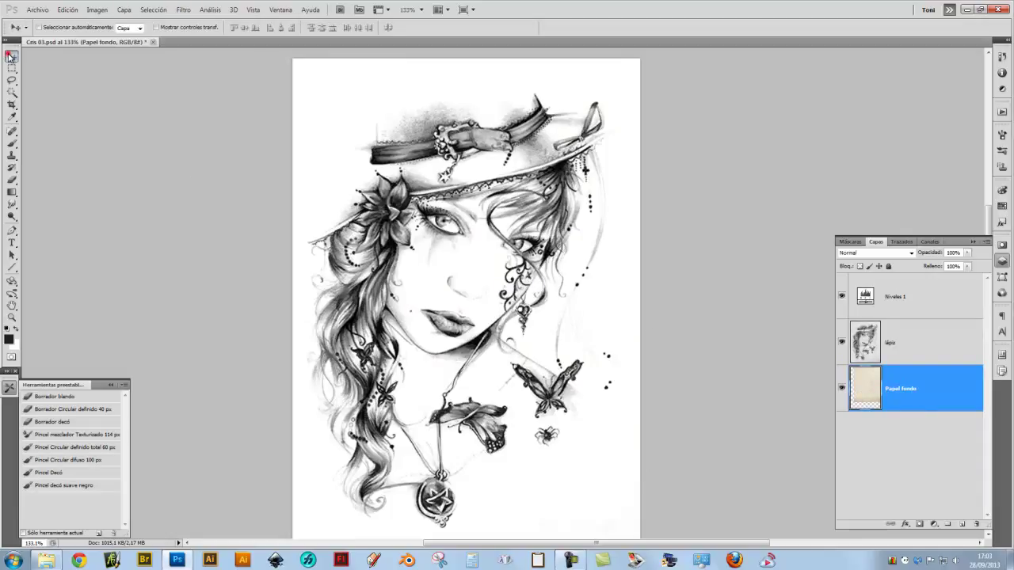
left_click(843, 342)
left_click(842, 296)
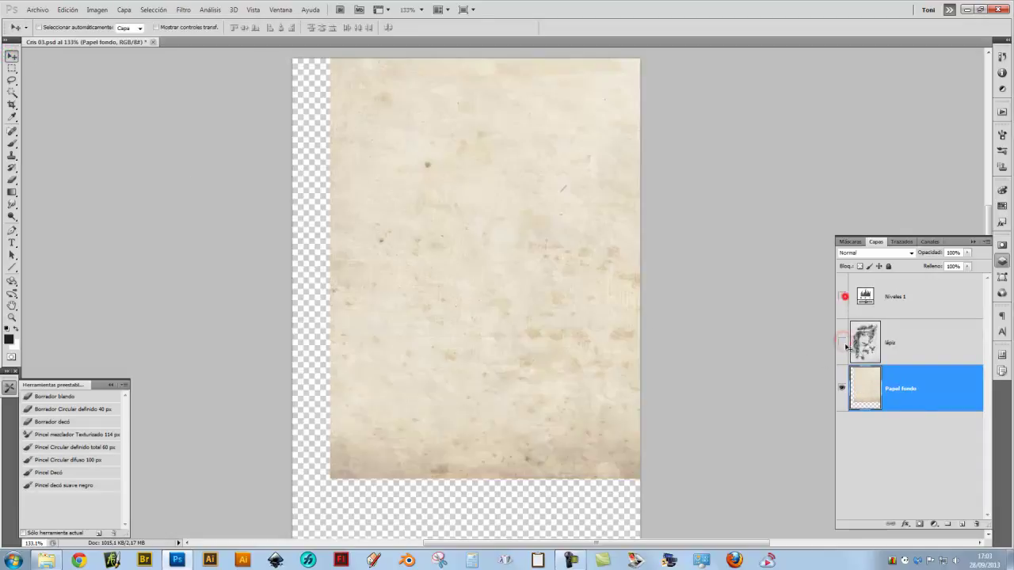
mouse_move(583, 265)
left_mouse_down()
mouse_move(547, 343)
mouse_move(546, 330)
left_mouse_up()
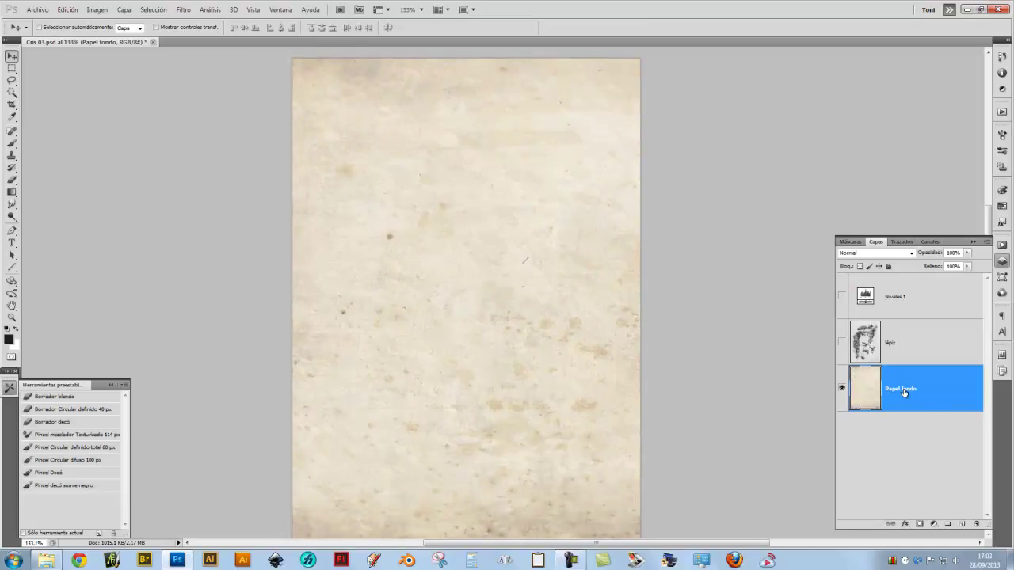
left_click(842, 342)
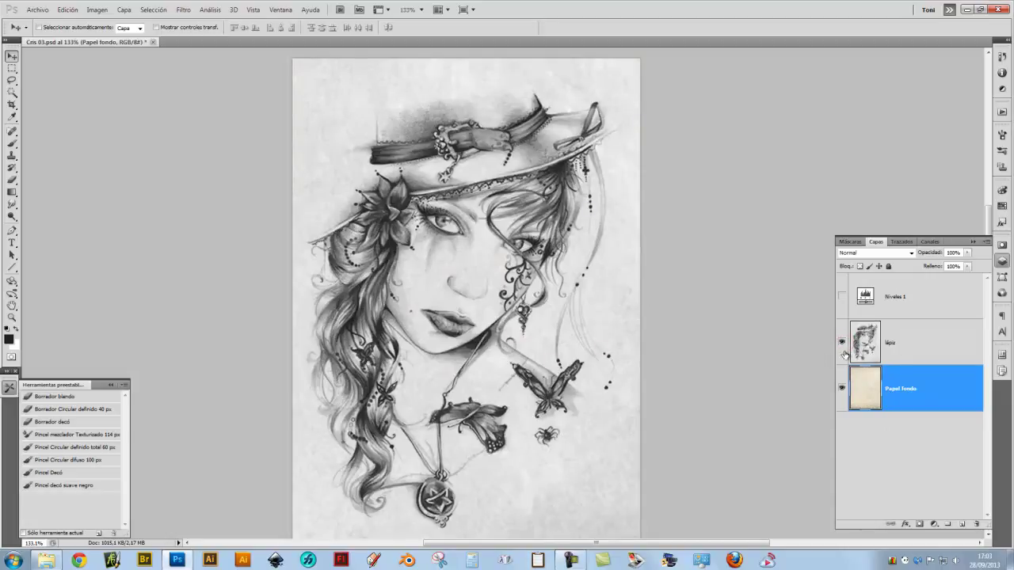
left_click(842, 298)
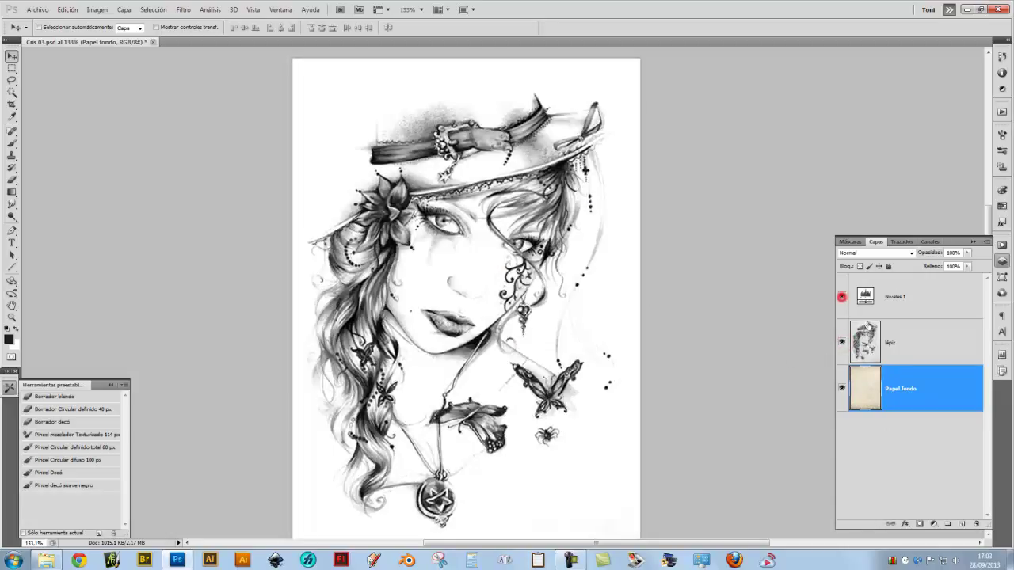
left_click(926, 343)
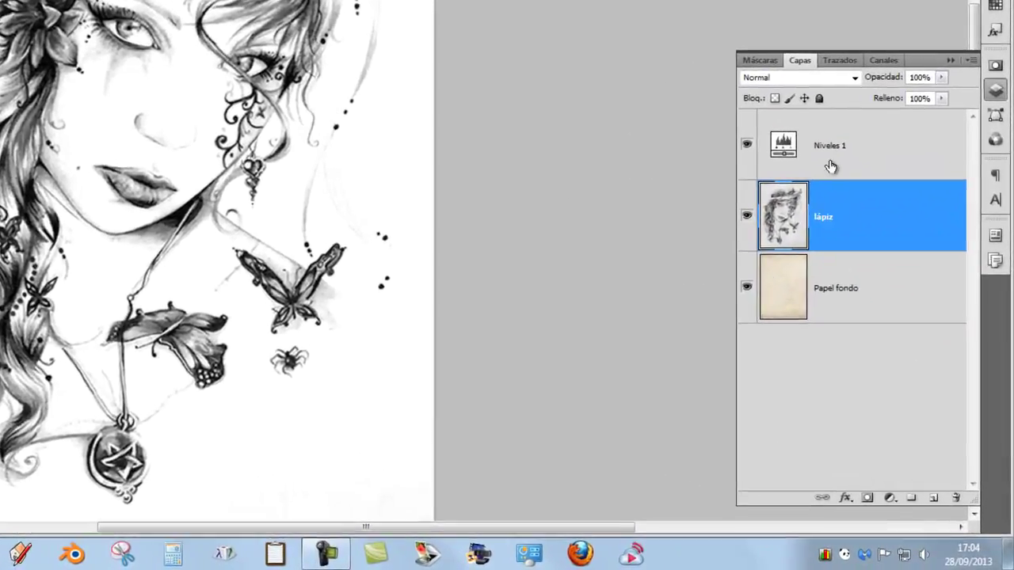
Step: Set the lápiz layer to Multiplicar blending and compare layers via eye toggles
left_click(844, 49)
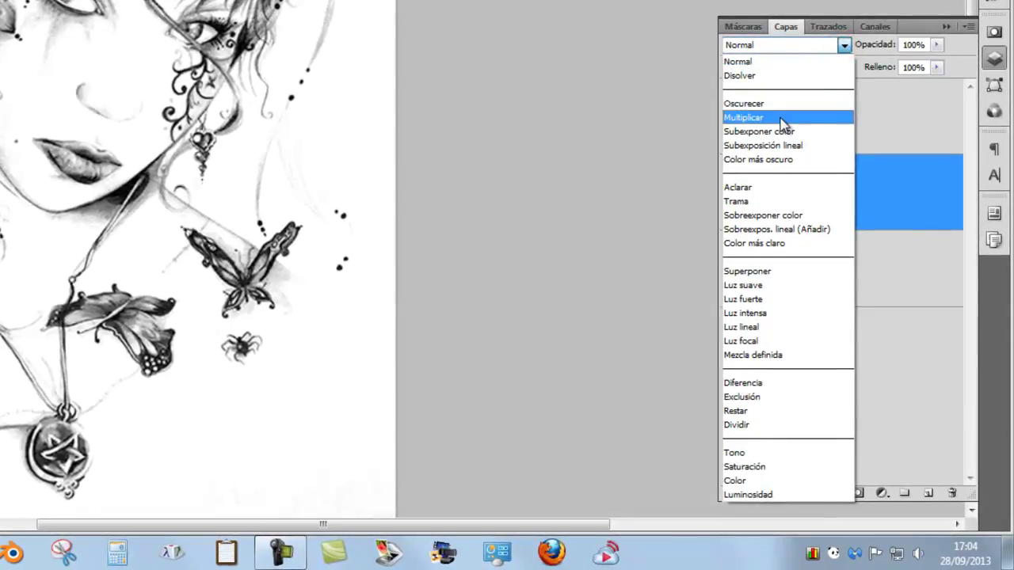
left_click(782, 120)
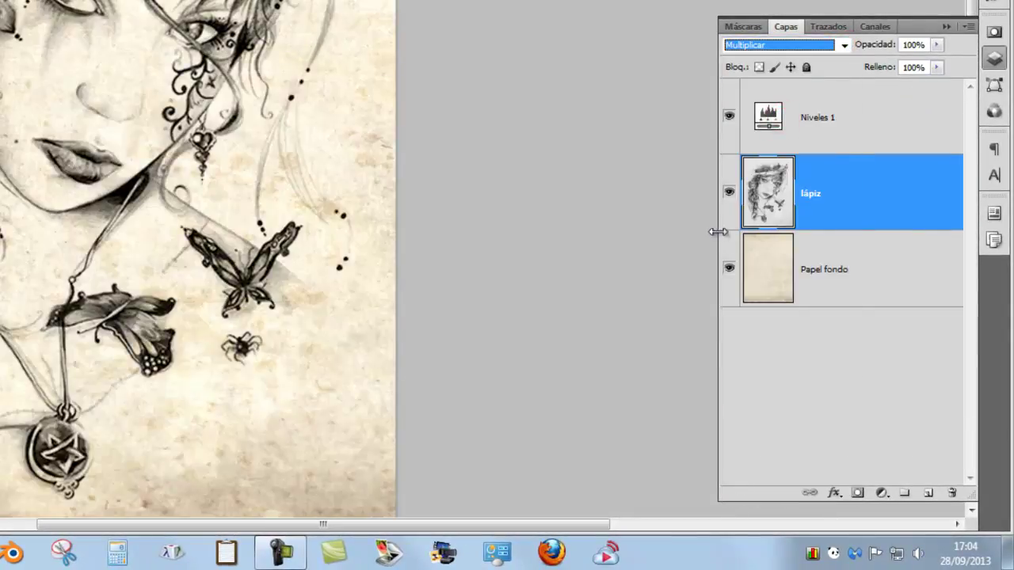
left_click(729, 192)
left_click(729, 193)
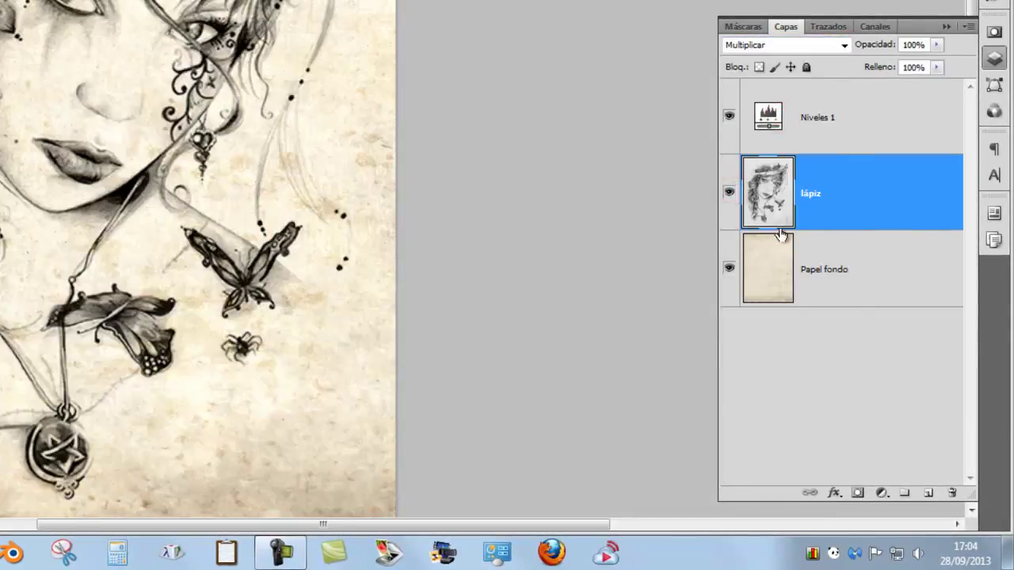
left_click(726, 118)
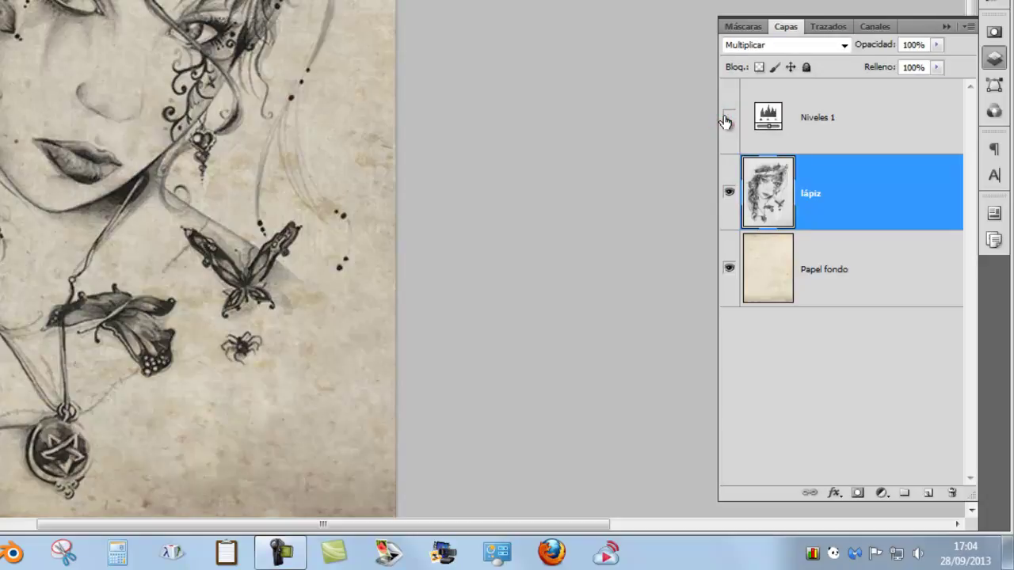
left_click(728, 118)
left_click(728, 117)
left_click(729, 119)
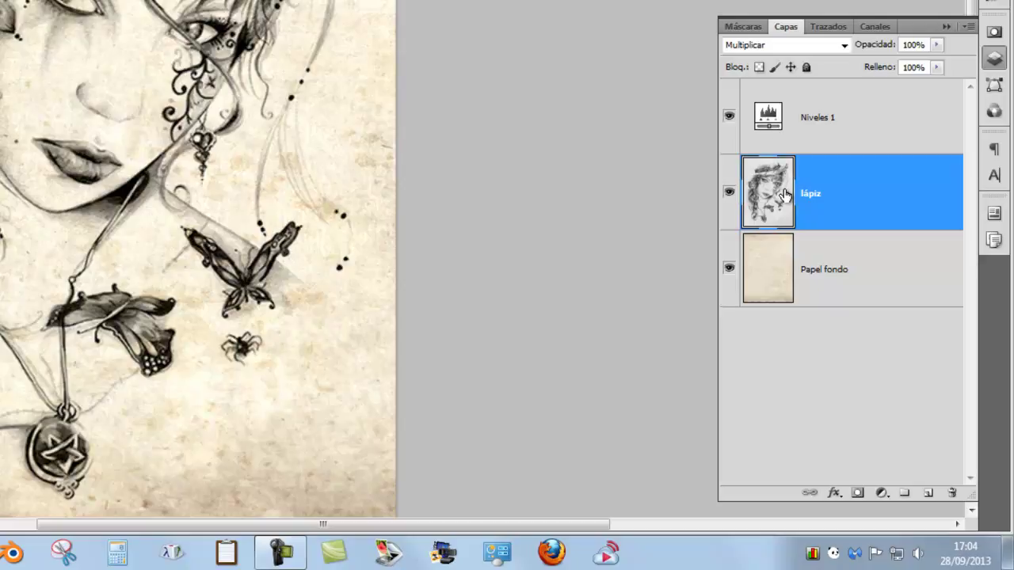
key("alt")
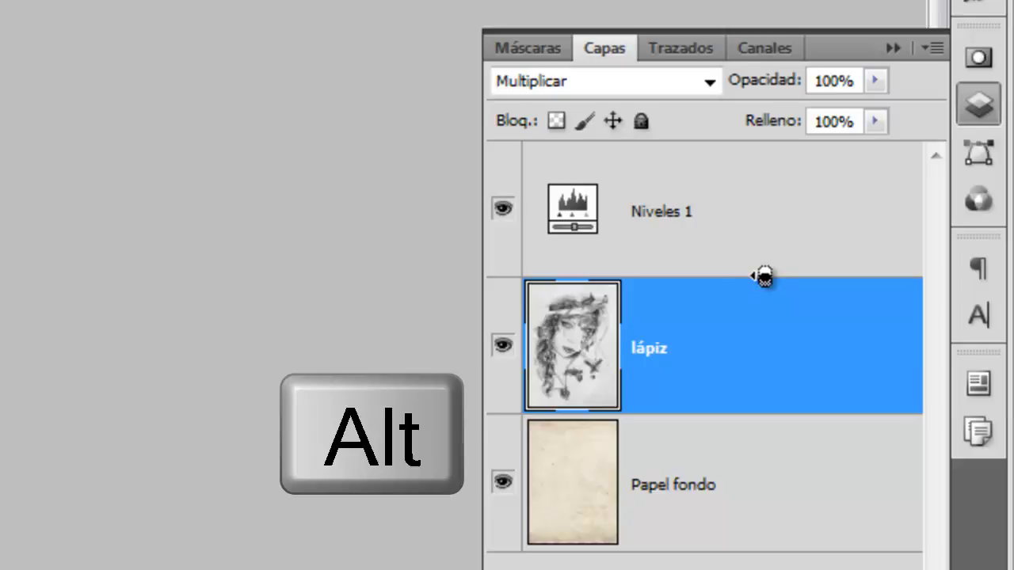
Step: Clip Niveles 1 to lápiz and toggle layer visibility to compare the effect
left_click(759, 275, "alt")
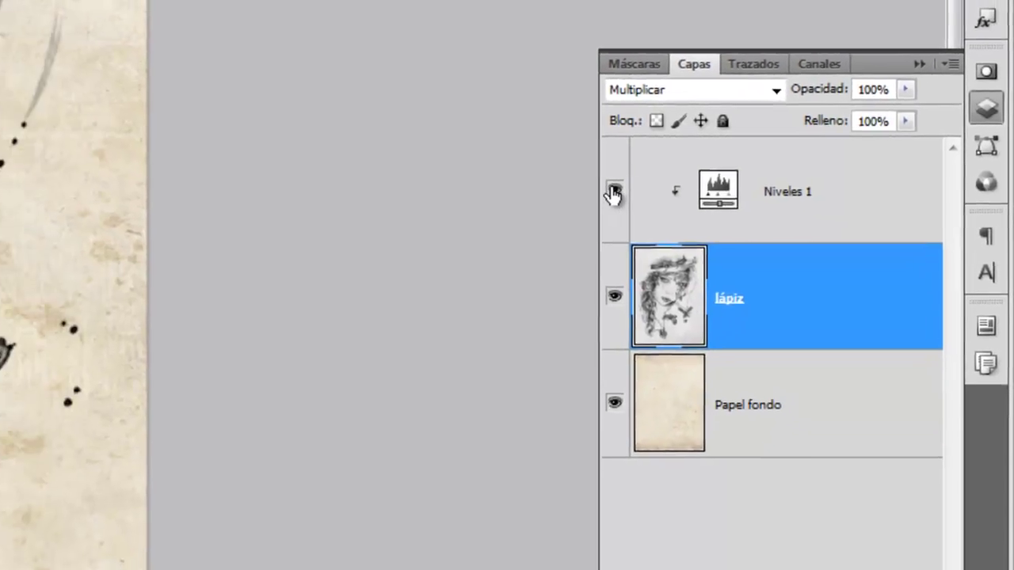
left_click(614, 194)
left_click(614, 194)
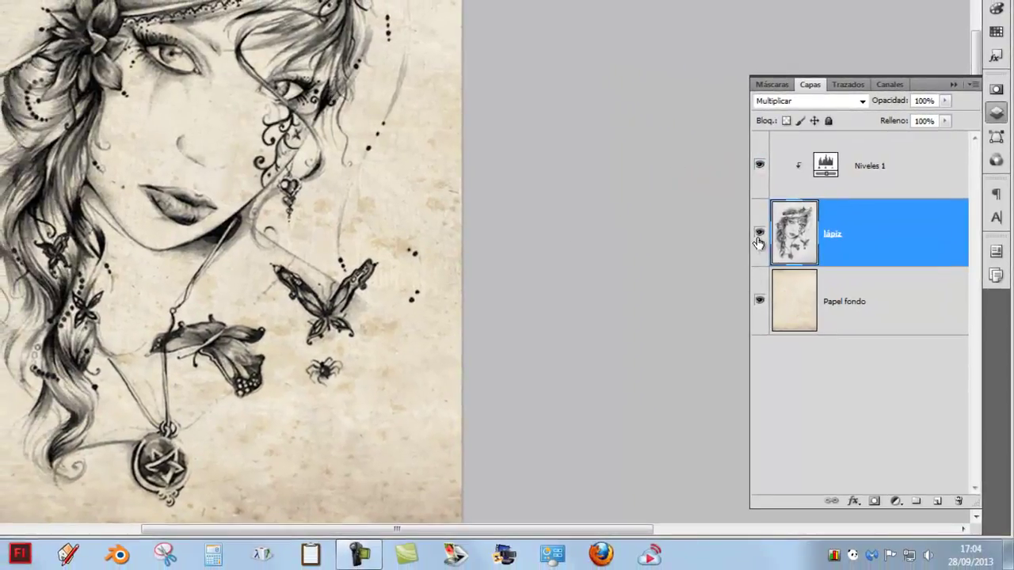
left_click(759, 168)
left_click(759, 168)
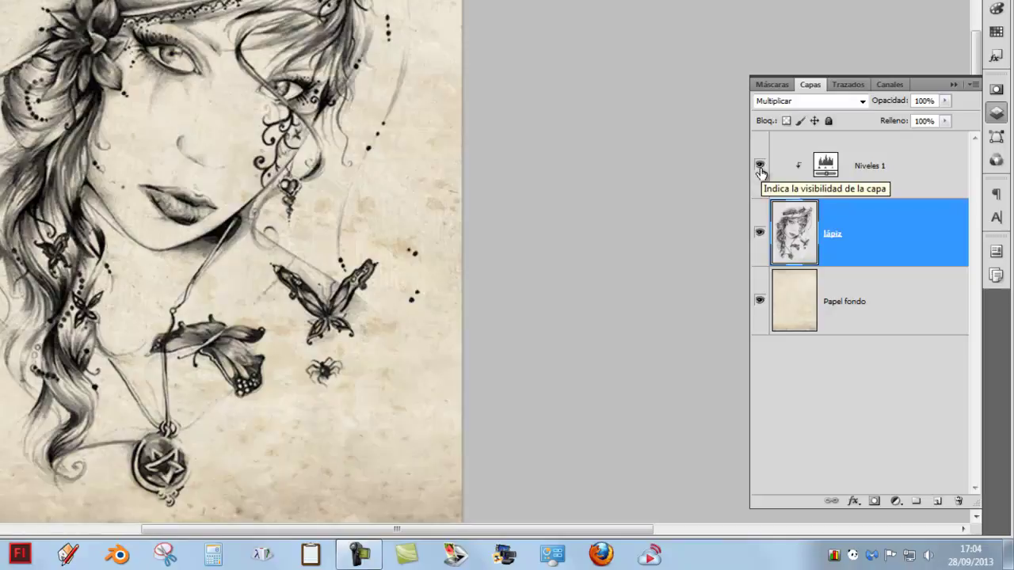
left_click(759, 168)
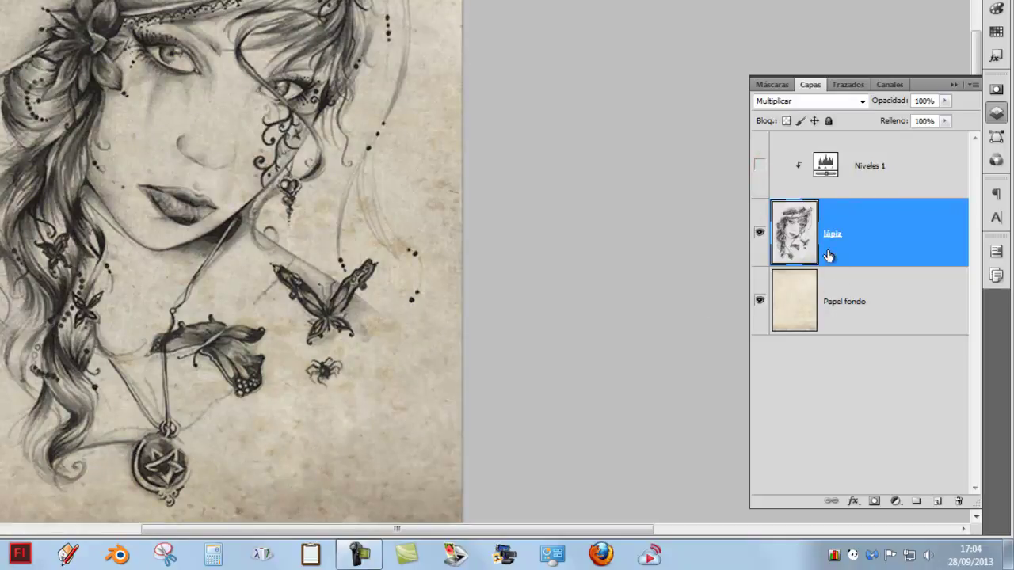
left_click(759, 235)
left_click(759, 168)
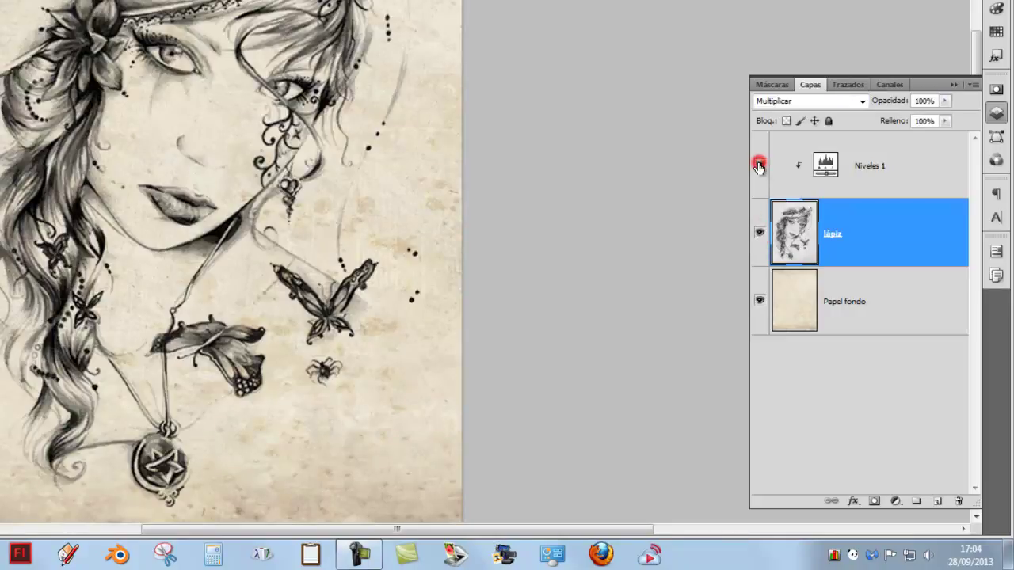
left_click(759, 167)
left_click(759, 167)
Step: Add a new empty layer above Niveles 1 named Color linea
left_click(761, 302)
left_click(761, 302)
left_click(834, 166)
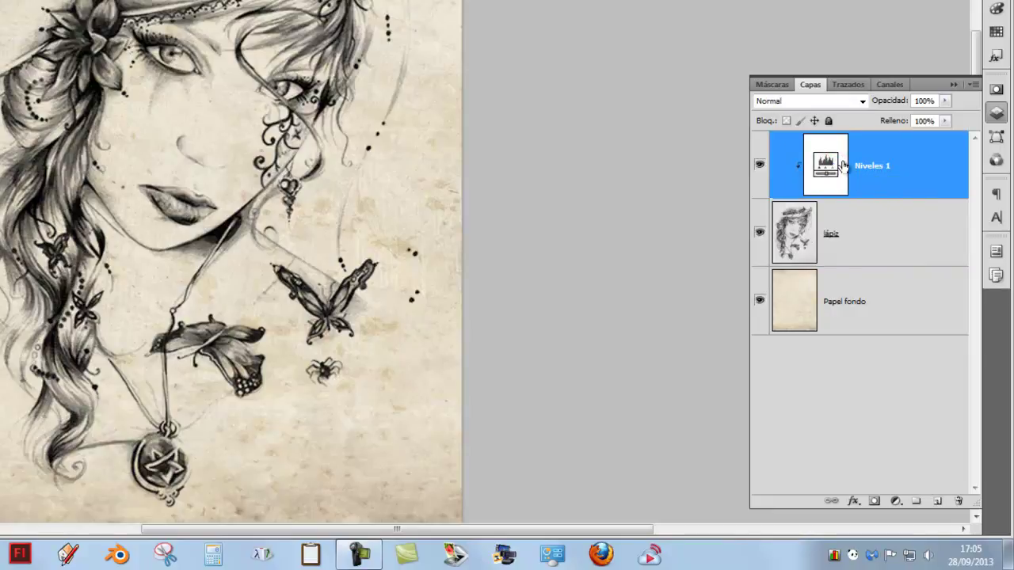
left_click(940, 503)
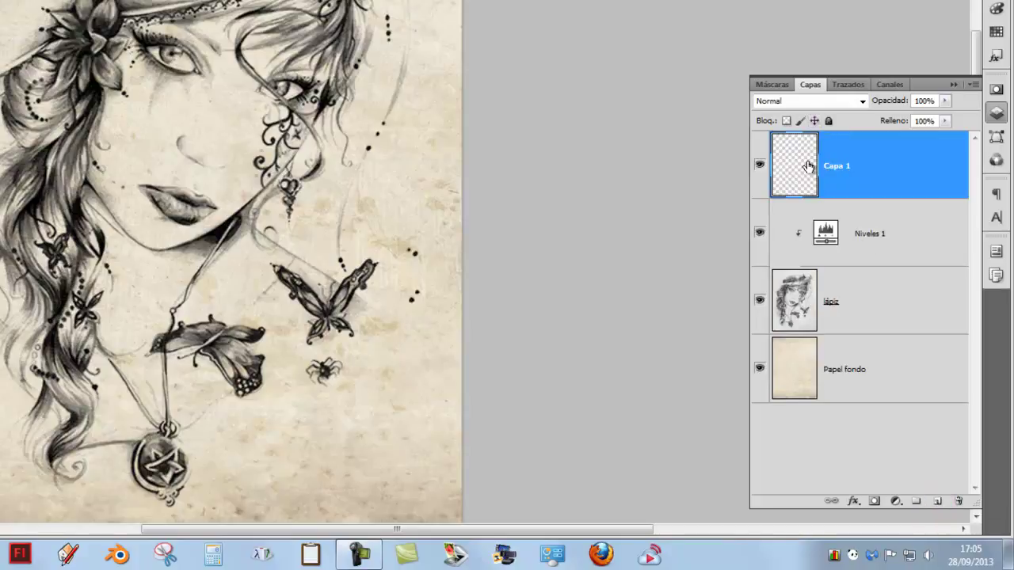
double_click(840, 167)
type("Color linea")
key("Return")
Step: Alt-click to clip Color linea onto the lápiz group and select it for painting
left_click(926, 233)
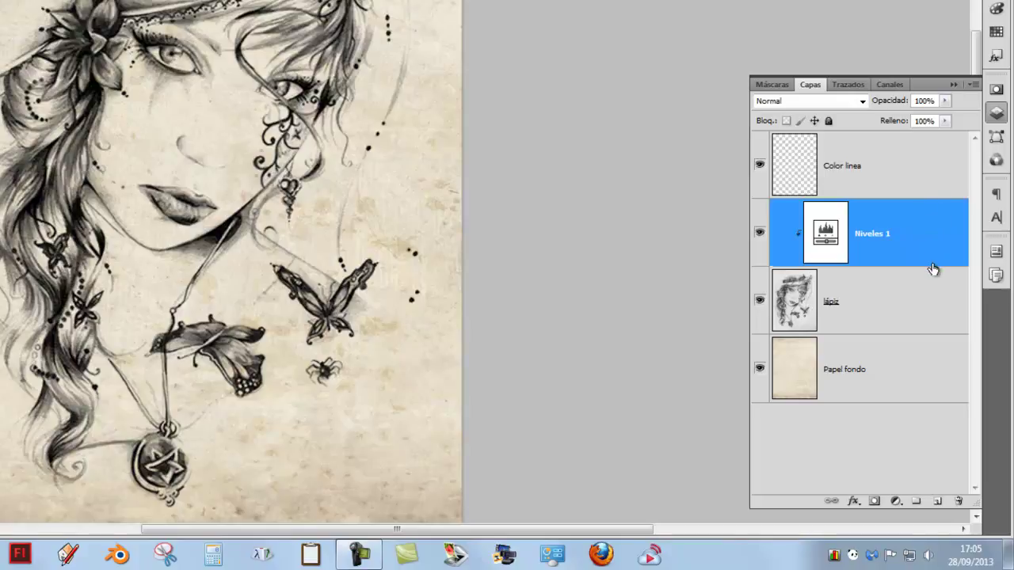
key("alt")
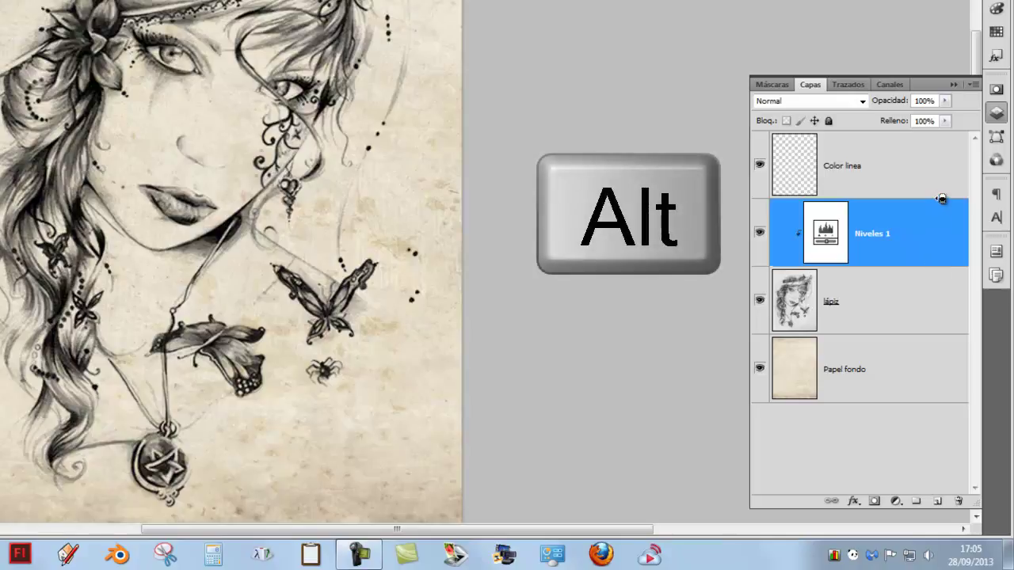
left_click(941, 199, "alt")
left_click(922, 178)
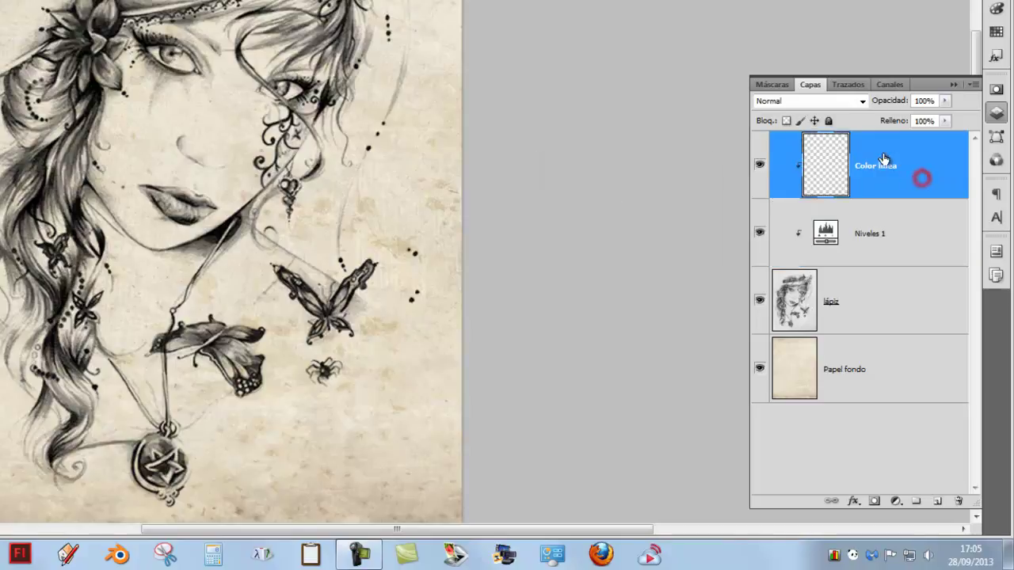
left_click(890, 303)
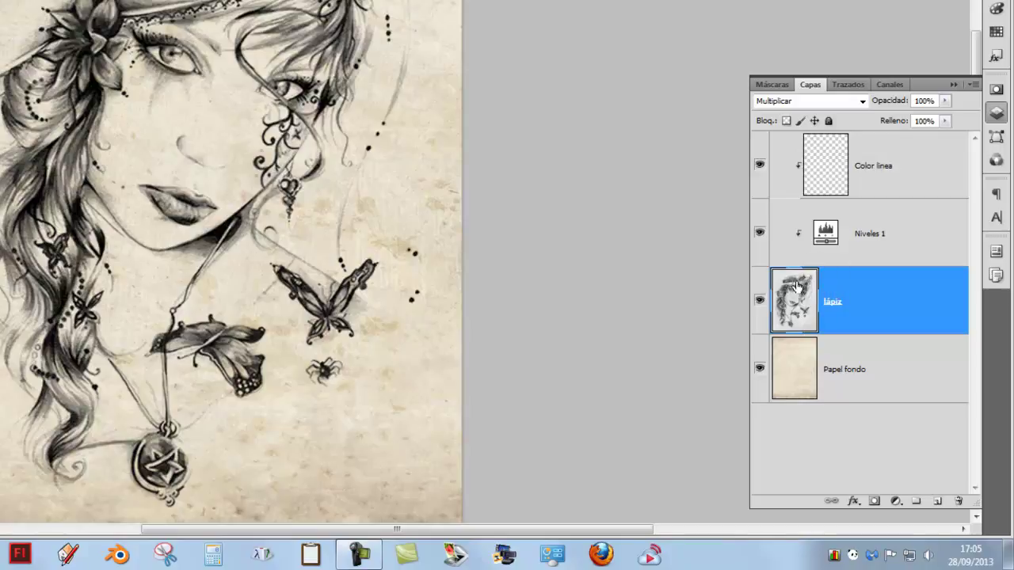
left_click(827, 164)
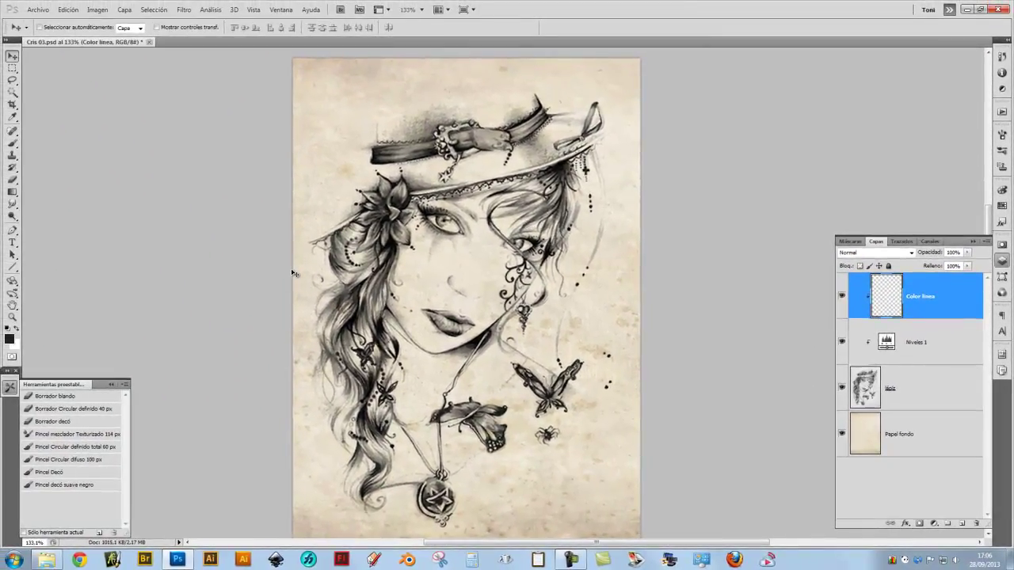
Step: Set the foreground colour to red e52521
left_click(10, 340)
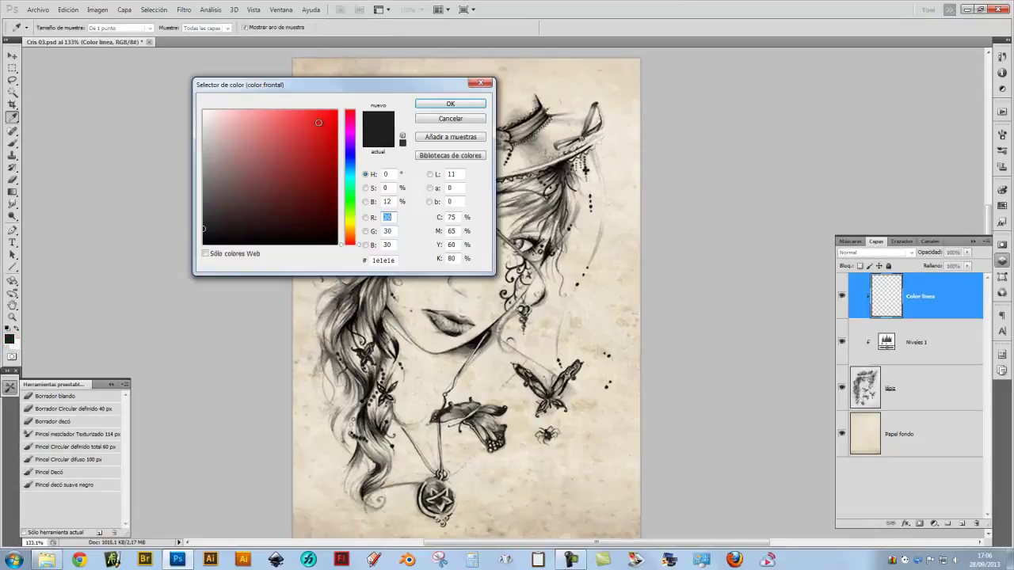
left_click(337, 109)
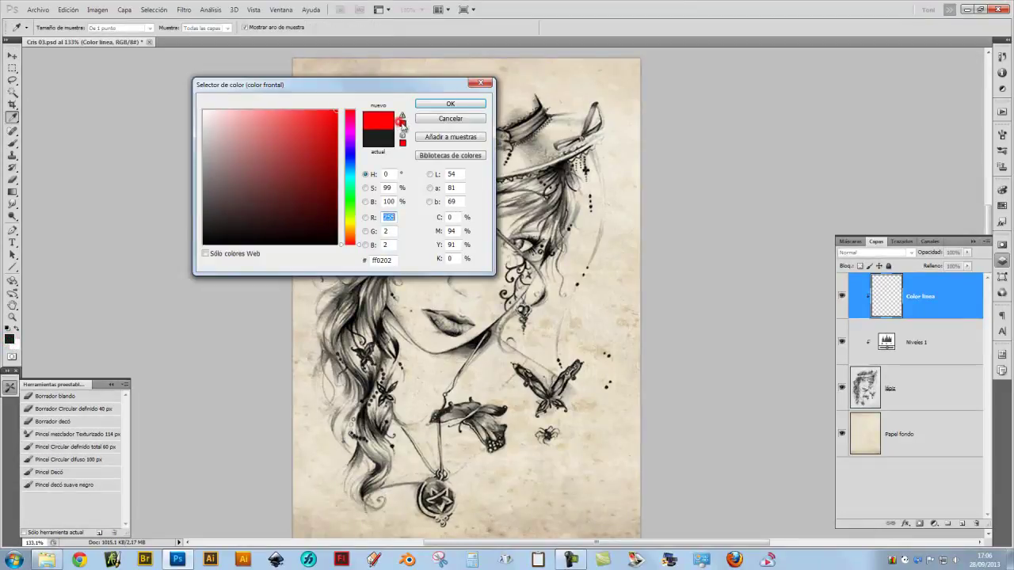
left_click(403, 123)
left_click(441, 107)
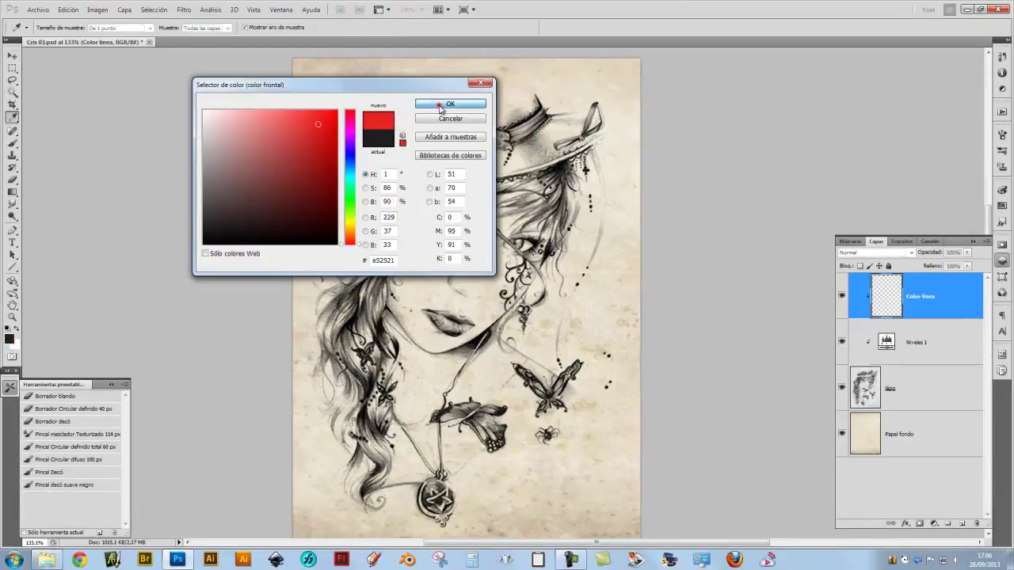
Step: Paint red with the soft round 100 px brush over the left hair
left_click(79, 460)
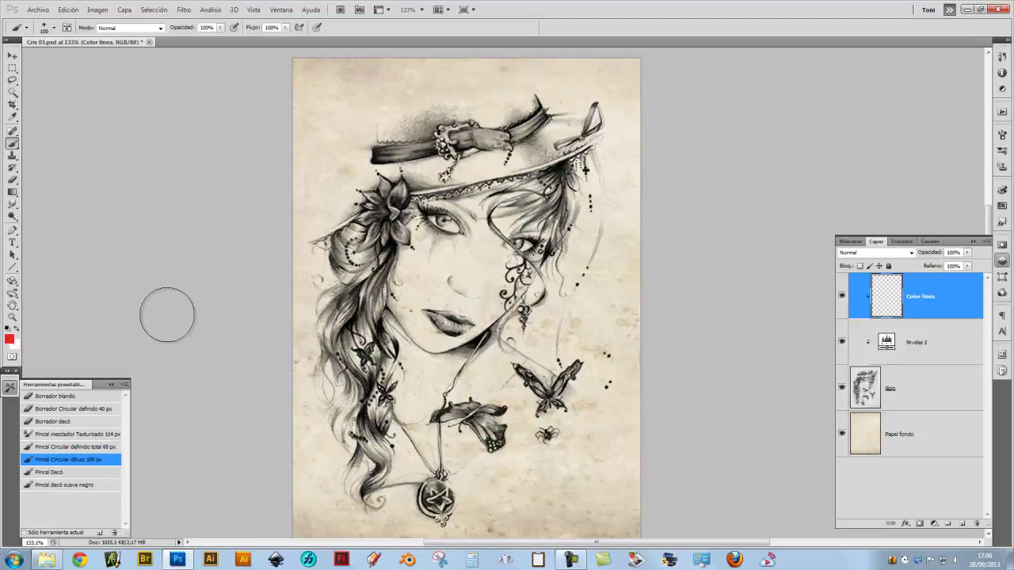
left_click(378, 239)
left_click_drag(378, 239, 348, 317)
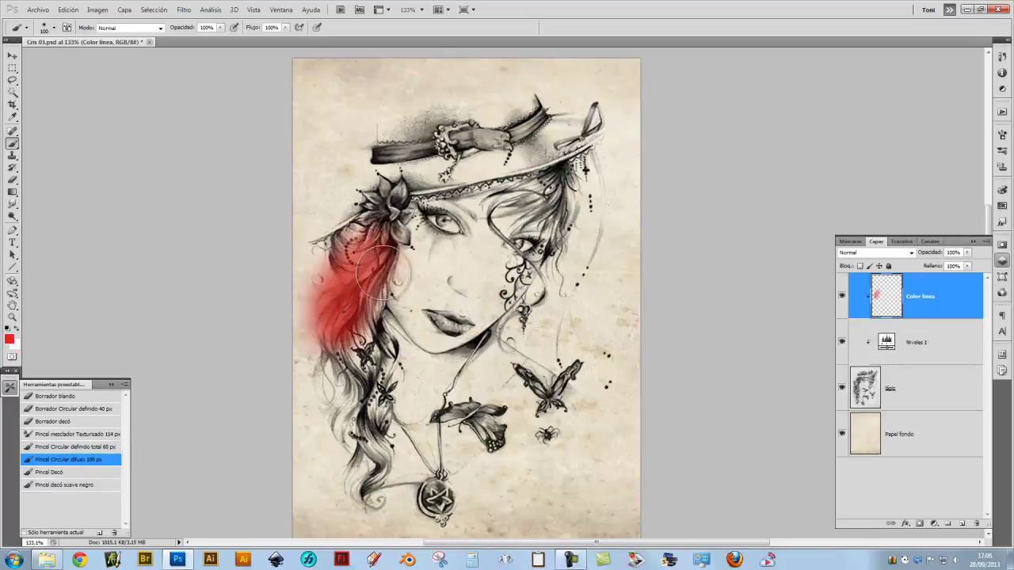
mouse_move(380, 261)
left_mouse_down()
mouse_move(358, 279)
mouse_move(392, 210)
mouse_move(317, 317)
left_mouse_up()
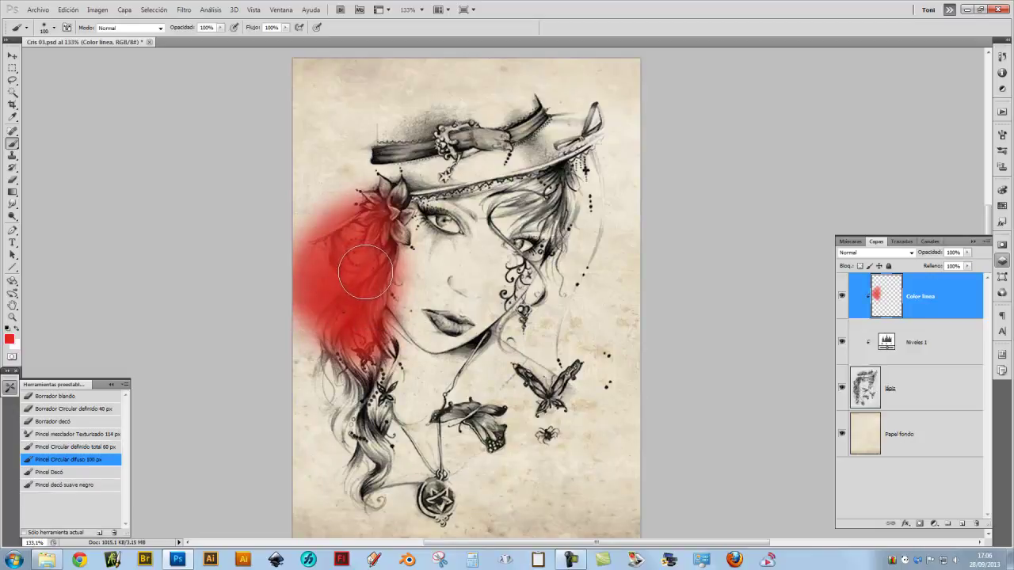
mouse_move(367, 271)
left_mouse_down()
mouse_move(404, 353)
mouse_move(357, 372)
mouse_move(373, 329)
left_mouse_up()
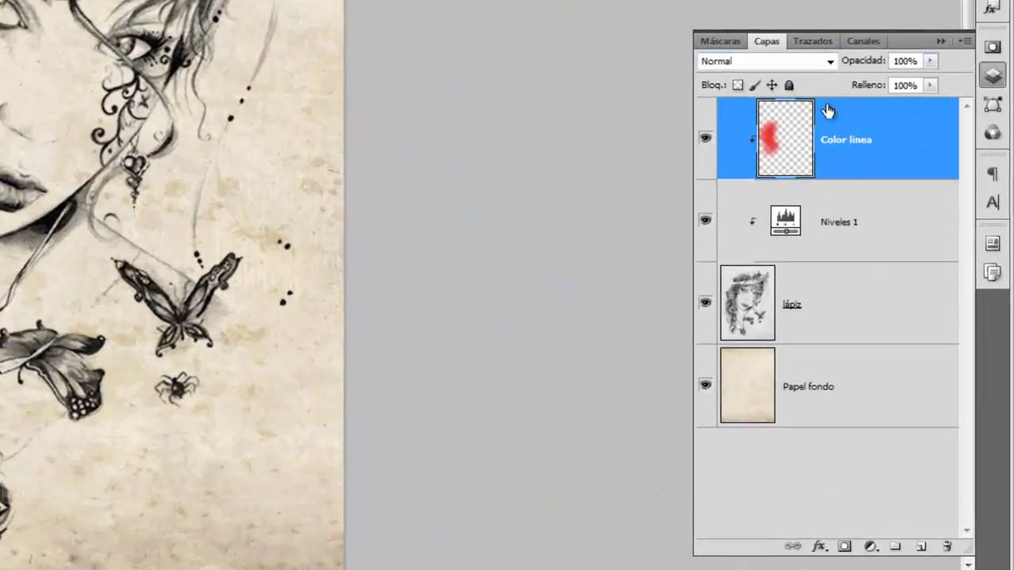
Step: Set Color linea to Color blending and tint the right hair, lips, butterflies and pendant blue
left_click(823, 43)
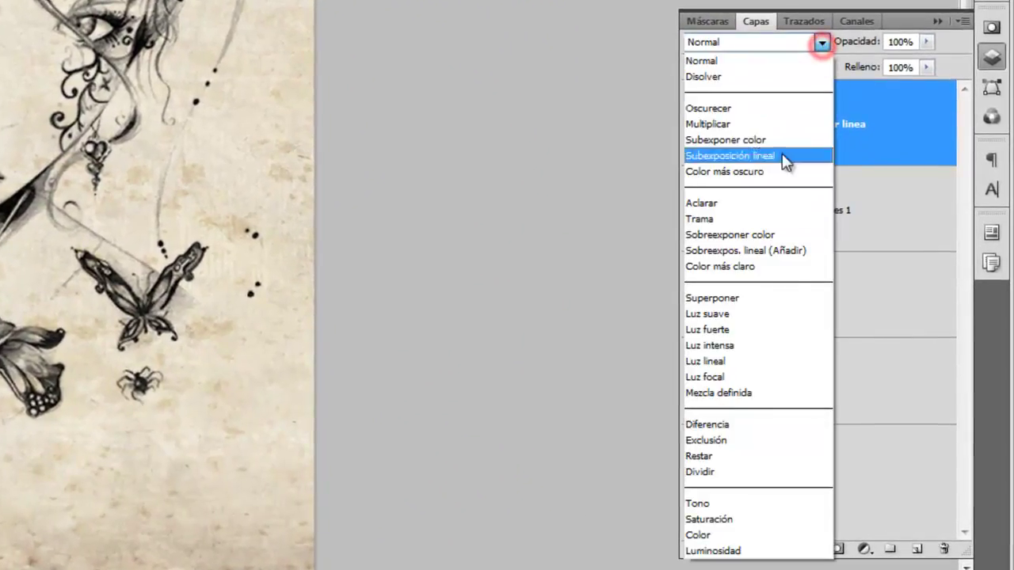
left_click(721, 535)
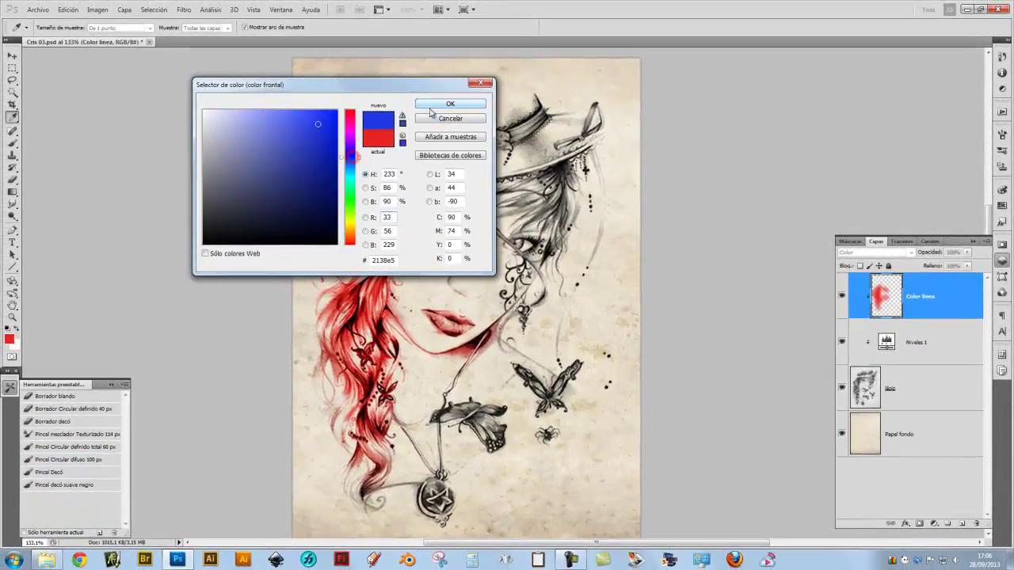
mouse_move(552, 170)
left_mouse_down()
mouse_move(460, 349)
mouse_move(507, 365)
mouse_move(467, 408)
mouse_move(480, 420)
mouse_move(559, 379)
left_mouse_up()
left_click_drag(434, 475, 440, 493)
Step: Brush purple over the left hair, flower and hat band, blue on the right band
mouse_move(366, 340)
left_mouse_down()
mouse_move(347, 307)
mouse_move(377, 347)
left_mouse_up()
mouse_move(396, 250)
left_mouse_down()
mouse_move(349, 308)
mouse_move(337, 404)
mouse_move(348, 420)
left_mouse_up()
left_click_drag(392, 178, 420, 194)
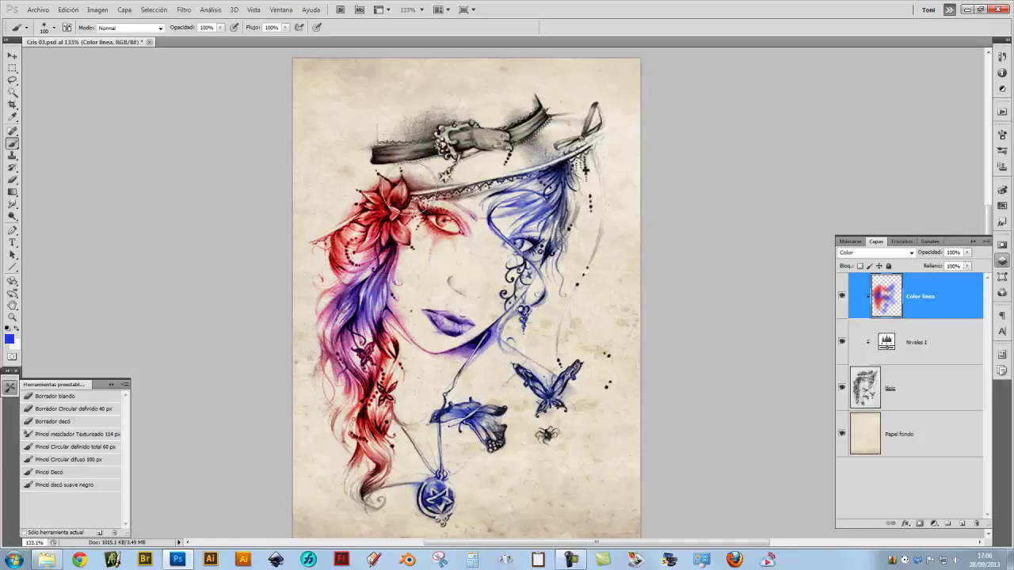
left_click_drag(372, 155, 428, 158)
left_click_drag(356, 198, 397, 214)
left_click_drag(507, 131, 545, 114)
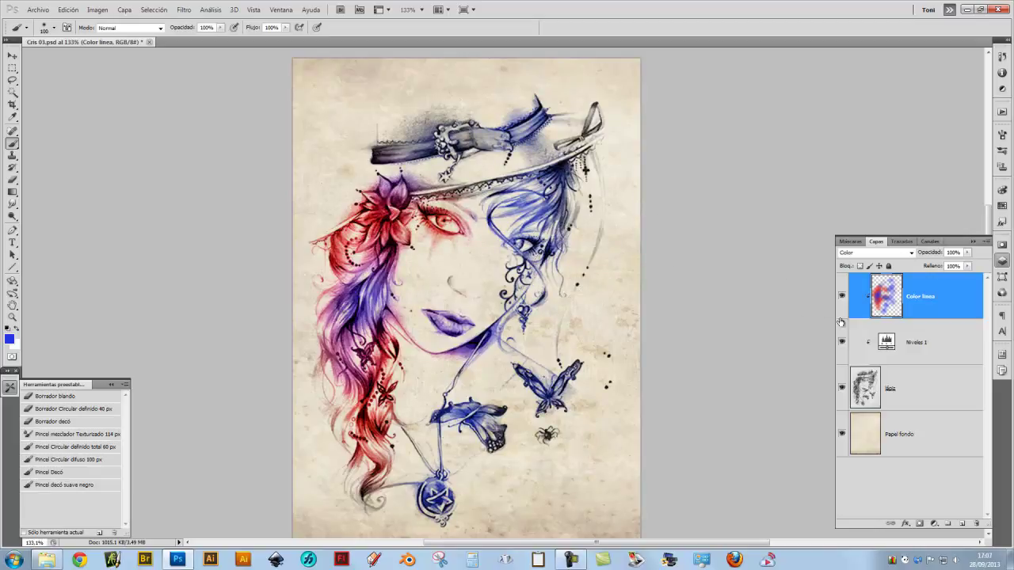
Step: Set the Niveles 1 midtone to 1.37, then reselect the Color linea layer
double_click(887, 343)
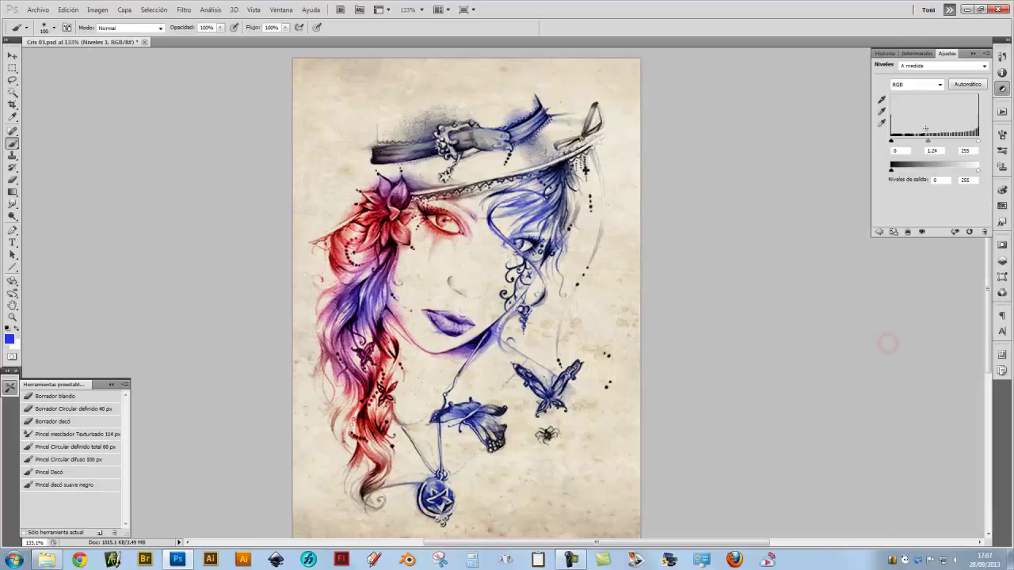
left_click_drag(929, 143, 908, 147)
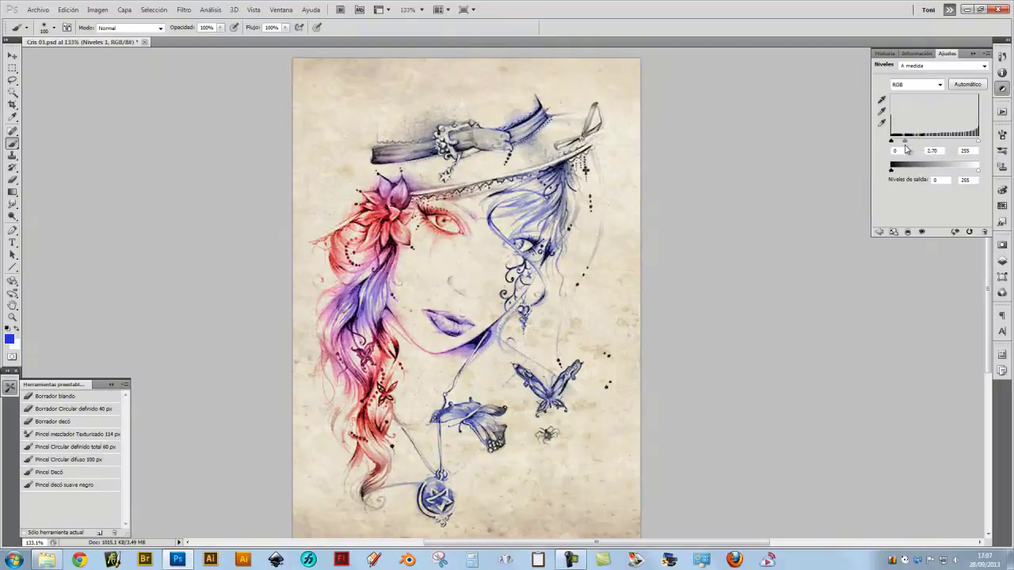
left_click_drag(908, 148, 924, 146)
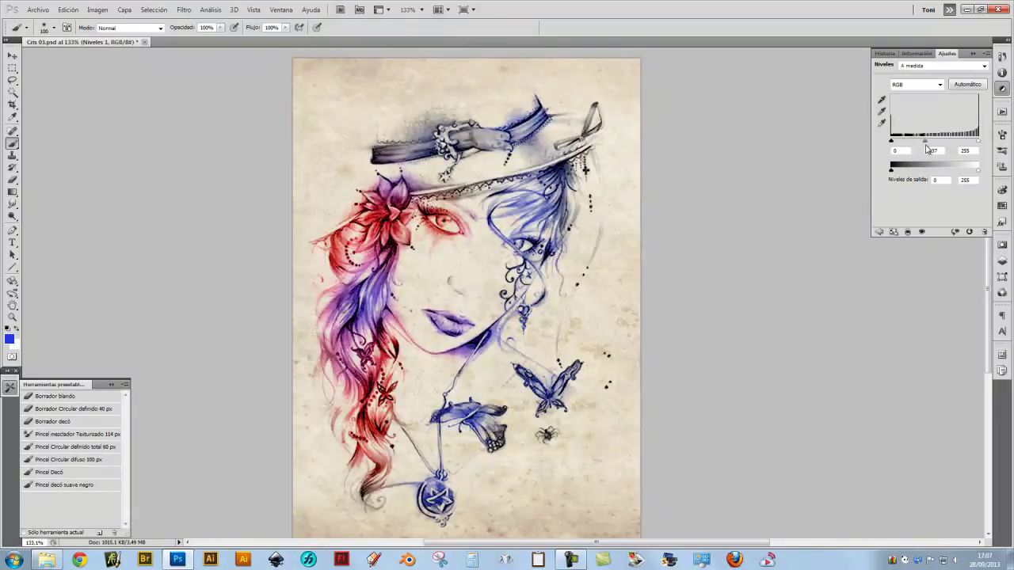
left_click(1003, 262)
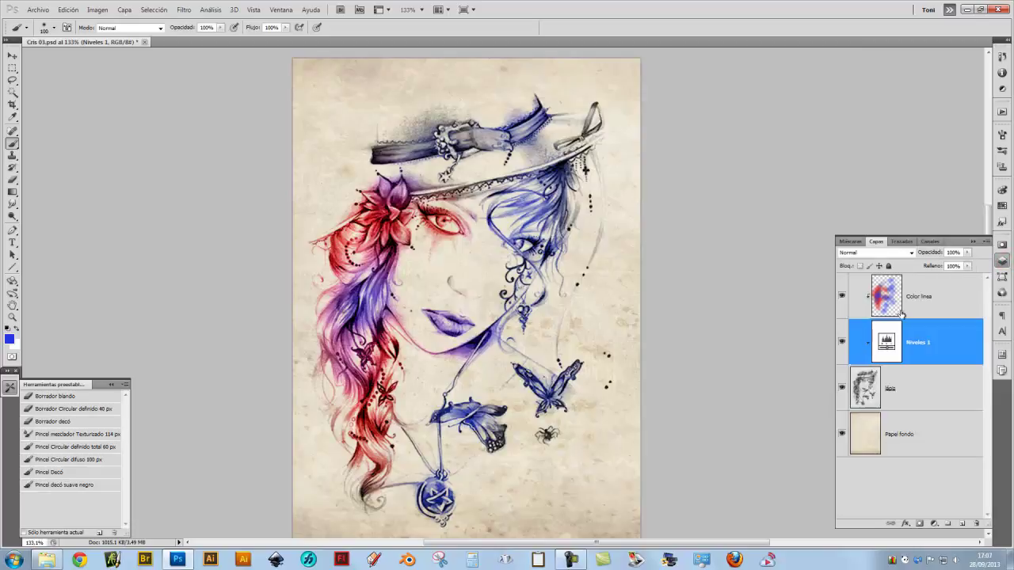
left_click(900, 312)
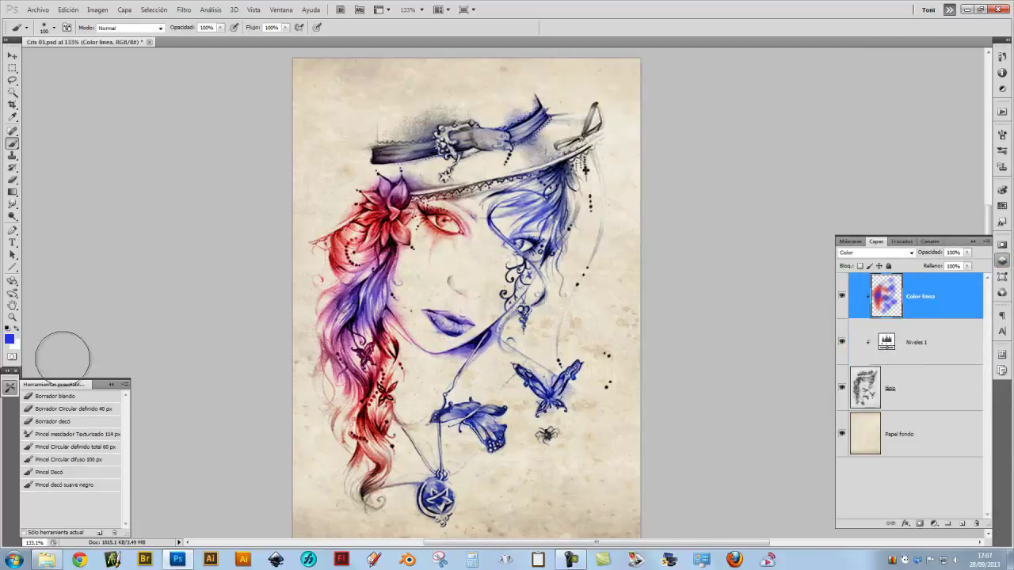
Step: Choose green as the foreground colour and brush it over both eyes and the two butterflies
left_click(10, 339)
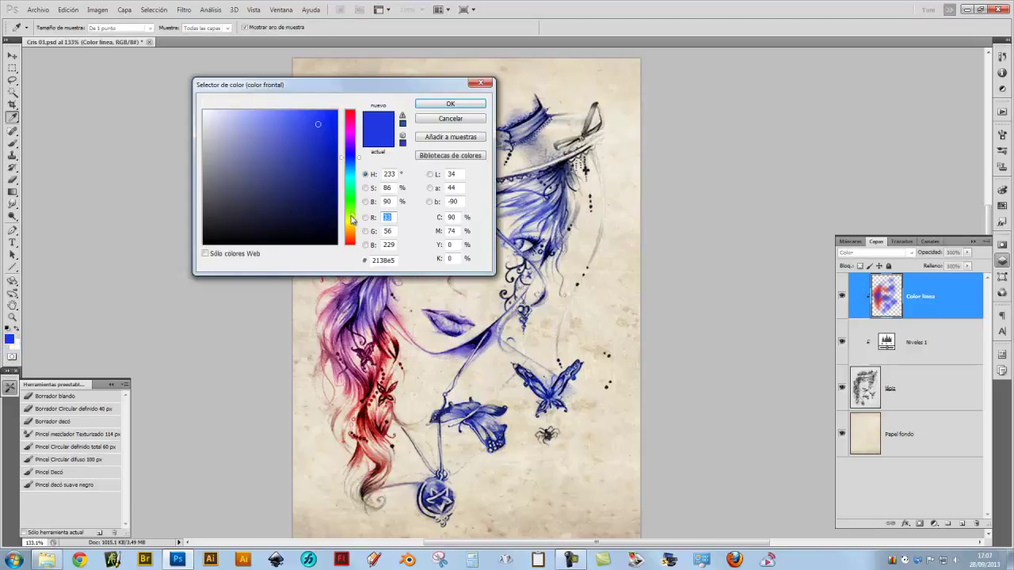
left_click_drag(352, 219, 352, 200)
left_click(309, 143)
left_click(448, 104)
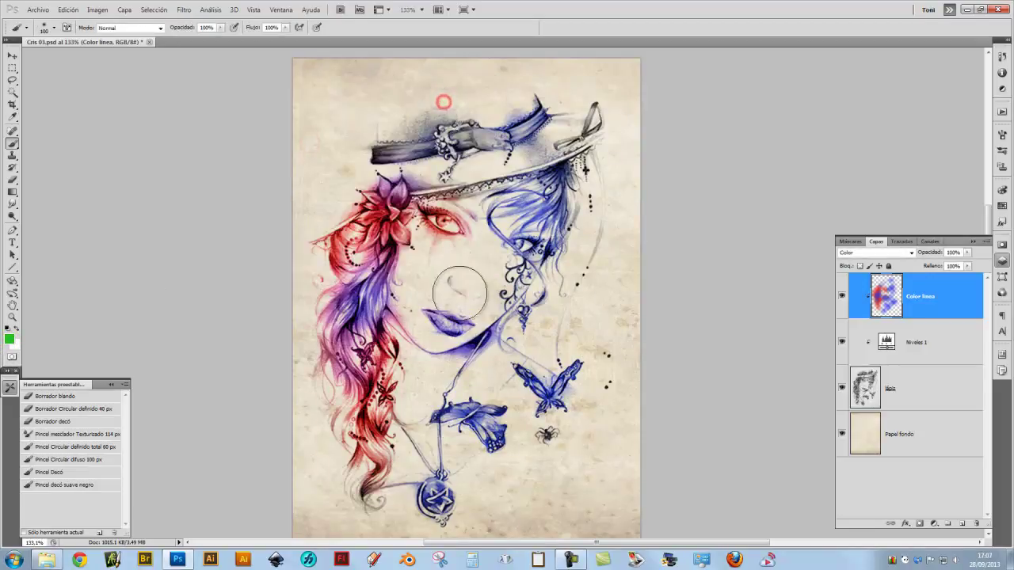
mouse_move(428, 226)
left_mouse_down()
mouse_move(463, 214)
mouse_move(527, 274)
left_mouse_up()
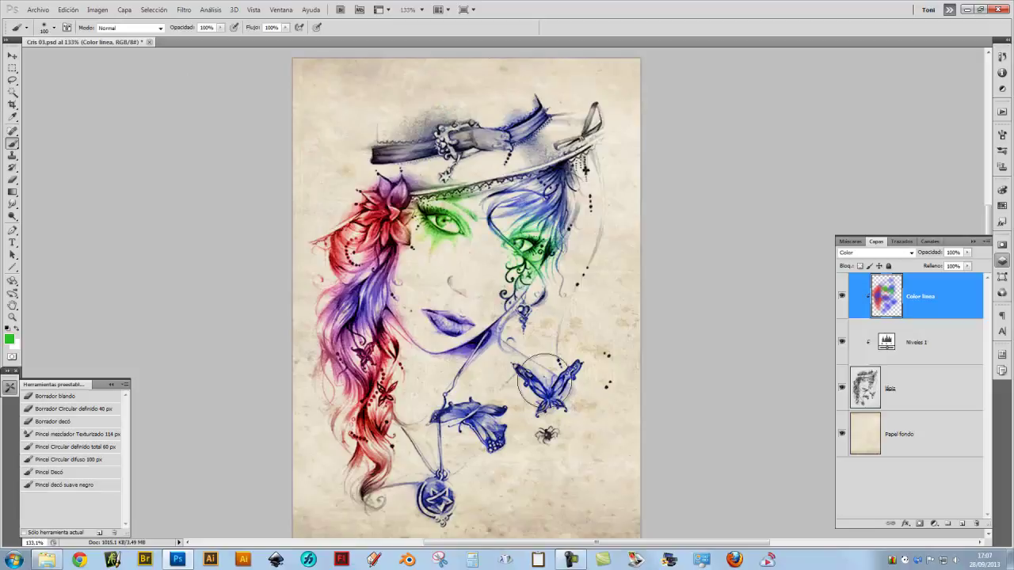
left_click_drag(523, 365, 558, 396)
left_click_drag(440, 408, 476, 420)
Step: Toggle the Niveles 1, Color linea and paper layers' visibility to compare the tints
left_click(842, 343)
left_click(845, 343)
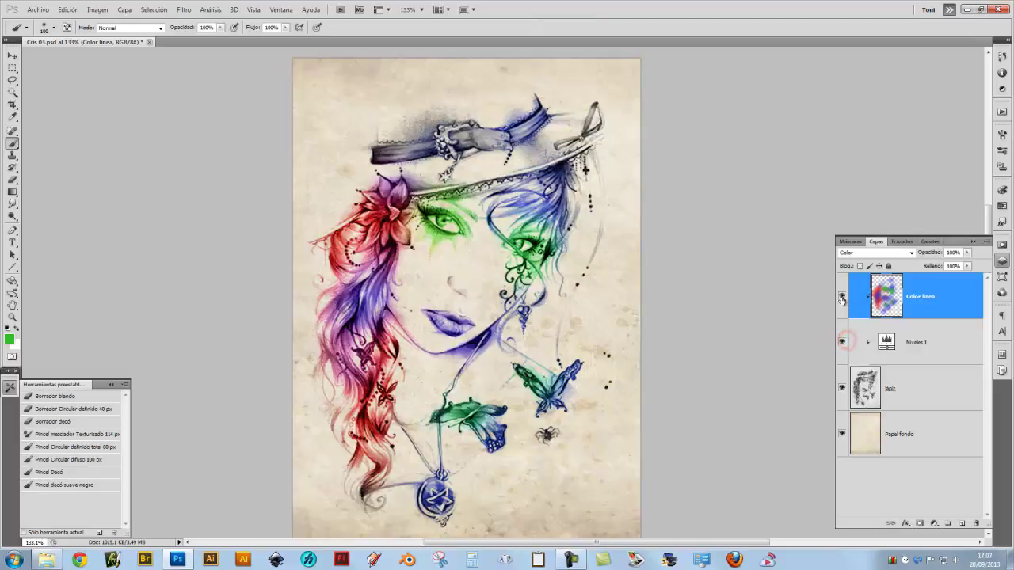
left_click(842, 299)
left_click(844, 299)
left_click(843, 297)
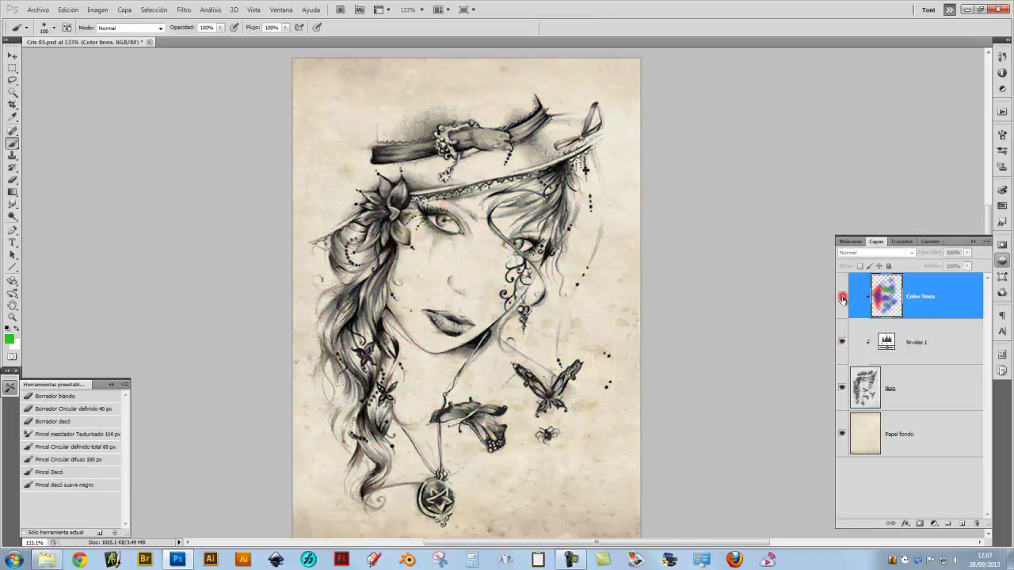
left_click(841, 300)
left_click(842, 434)
left_click(841, 434)
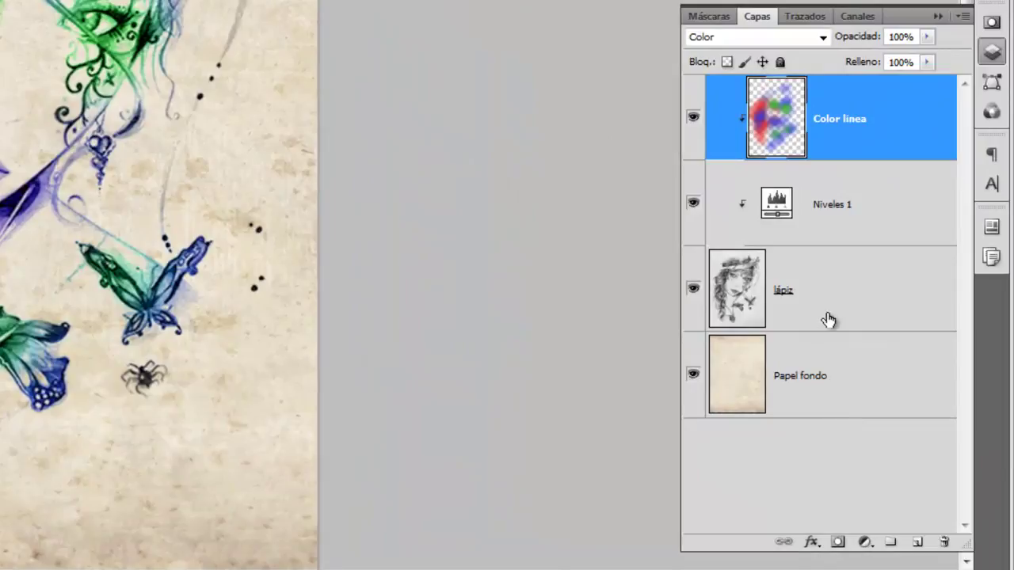
Step: Add a new layer above Papel fondo and name it 'colores planos'
left_click(856, 364)
left_click(918, 542)
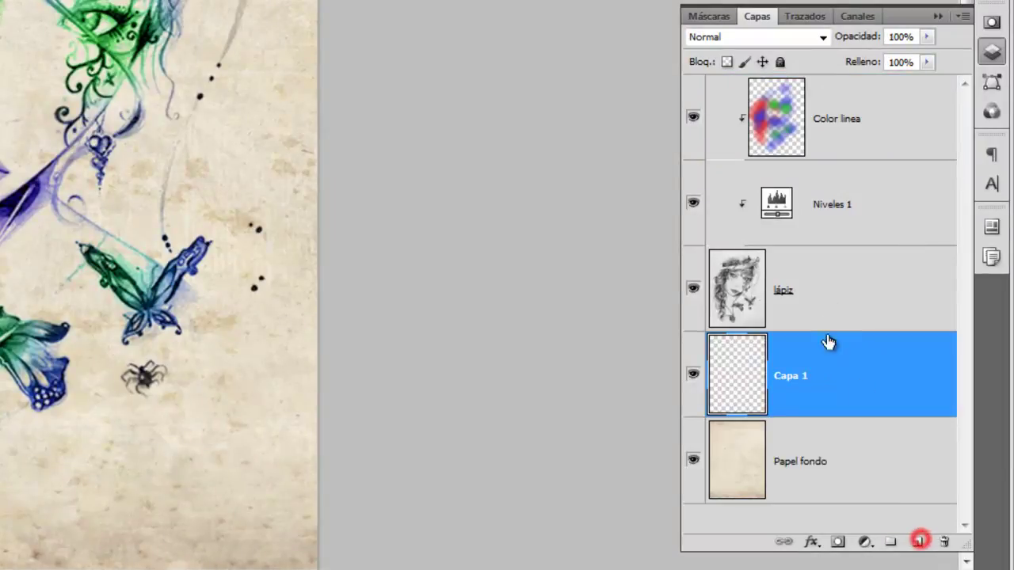
double_click(790, 375)
type("colores")
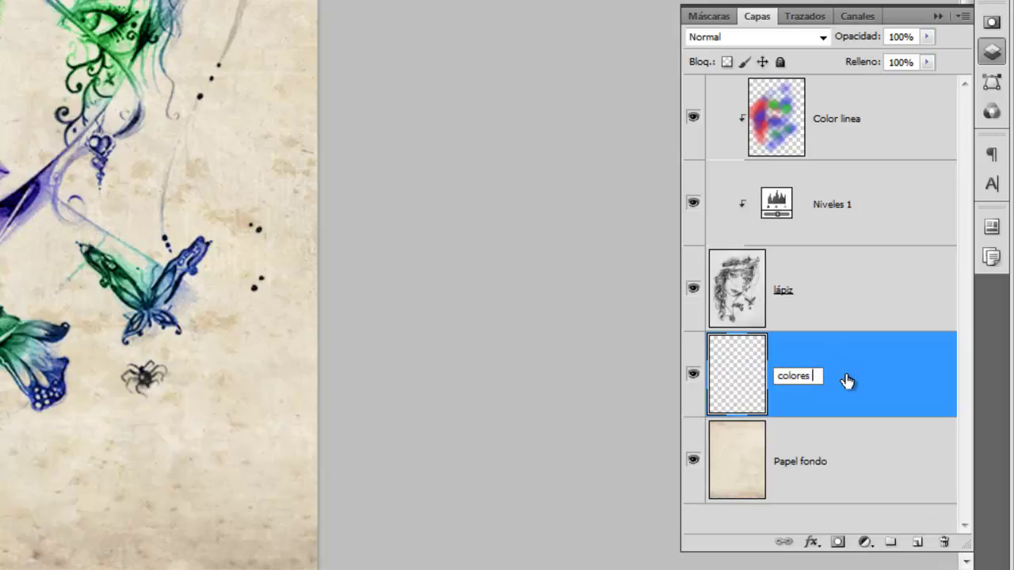
type("planos")
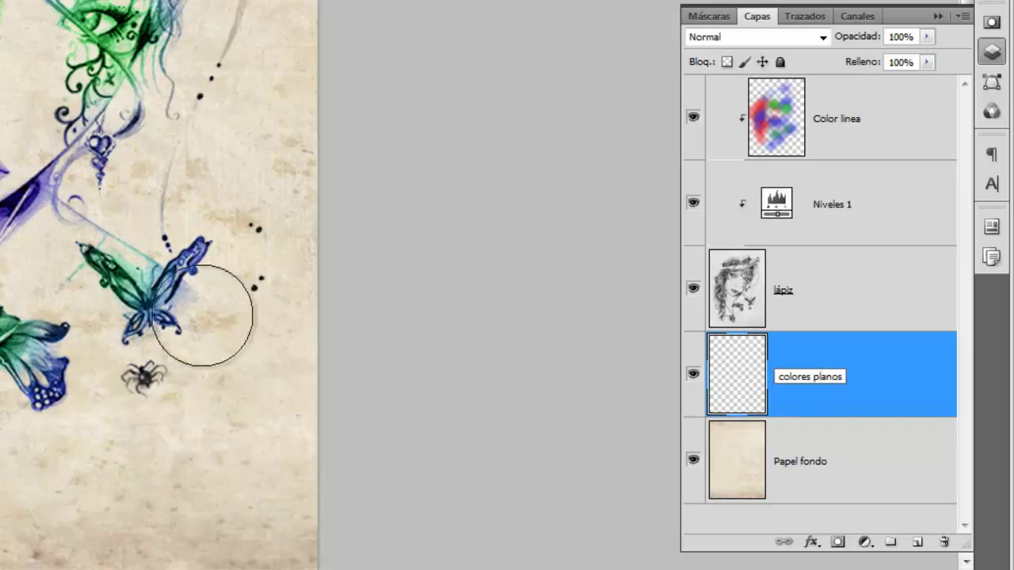
left_click(266, 283)
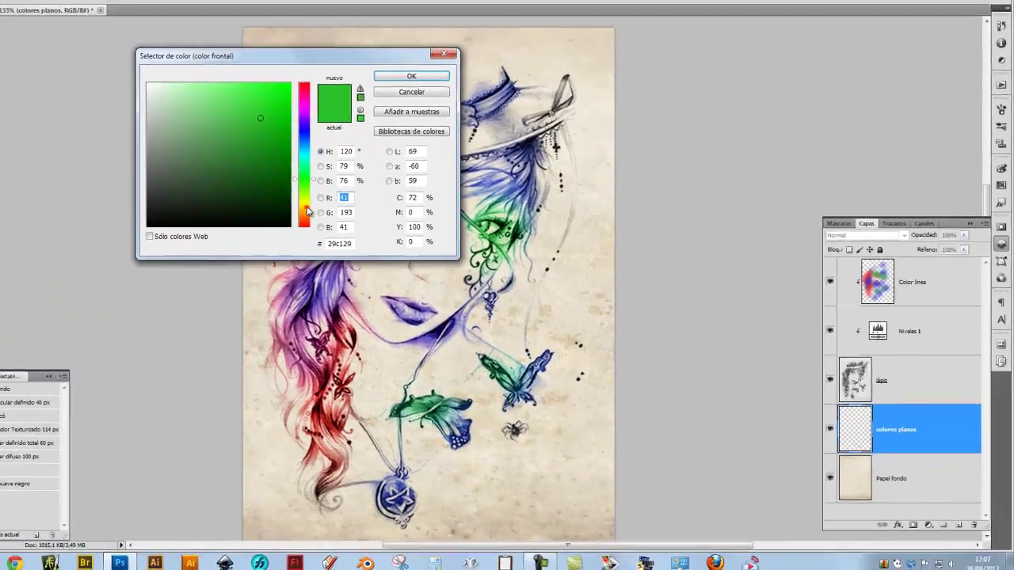
Step: Paint a light yellow-green with the 60 px hard round brush over face, hat and neck
type("180")
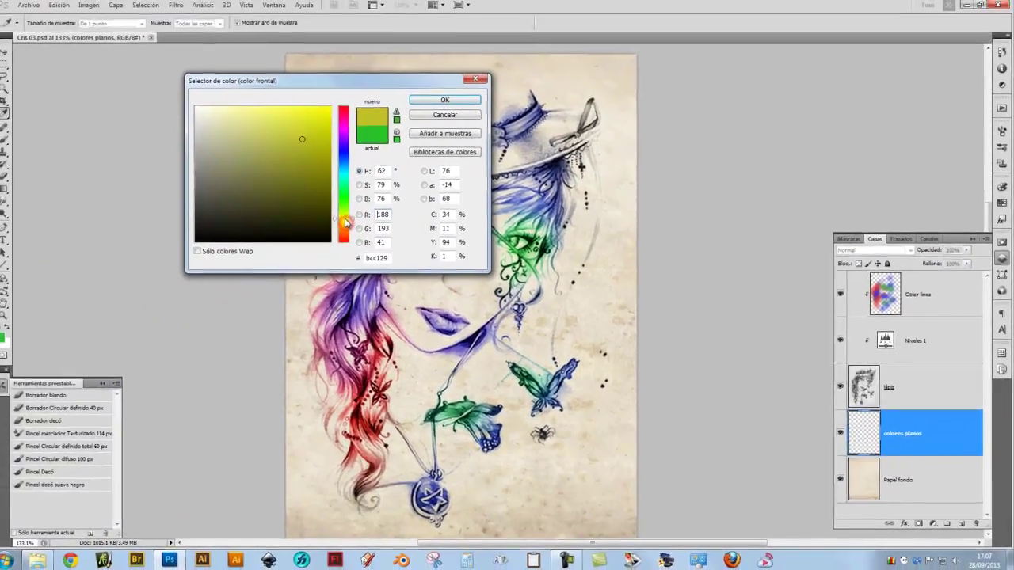
left_click(292, 128)
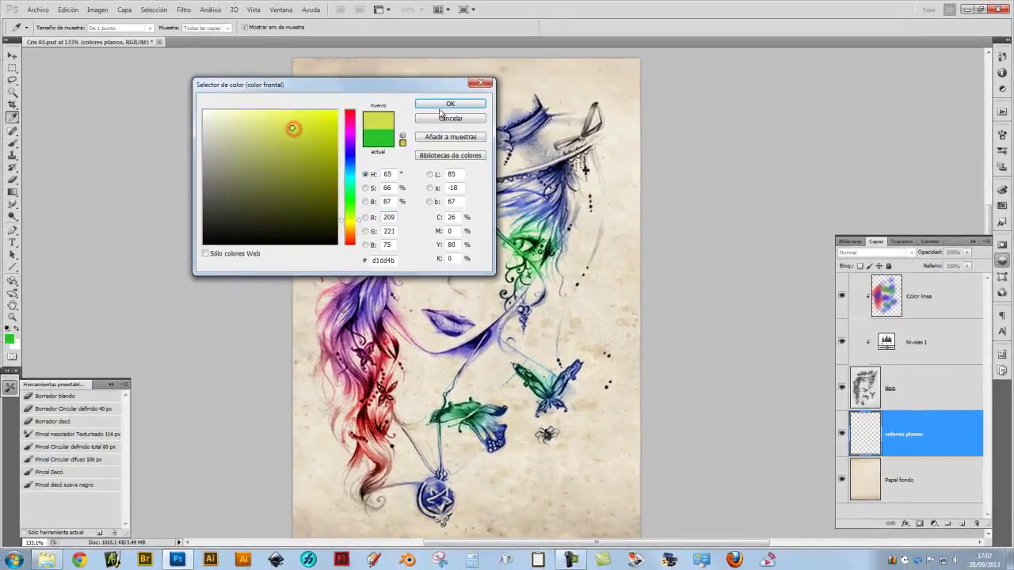
key("Return")
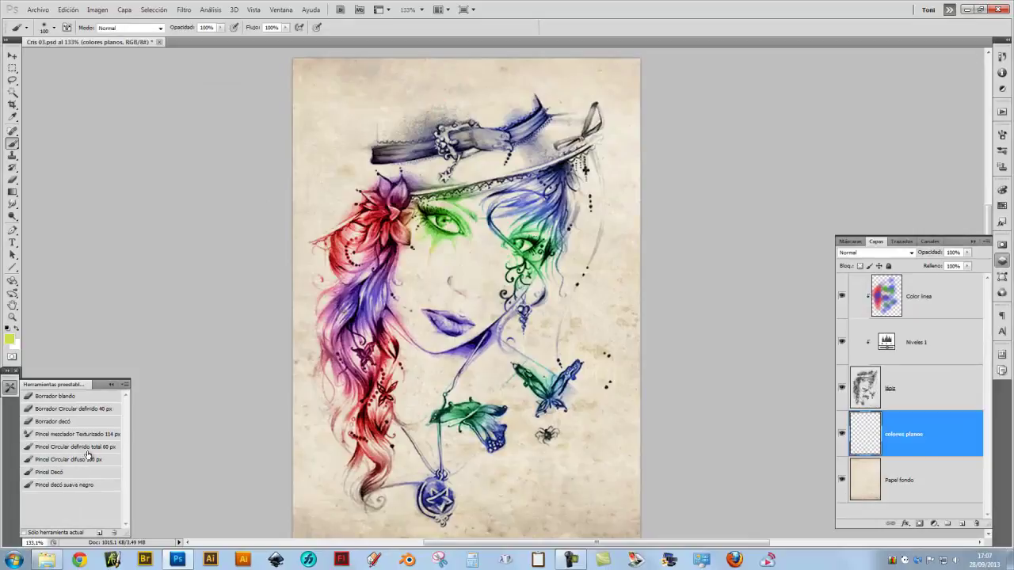
left_click(75, 447)
mouse_move(416, 253)
left_mouse_down()
mouse_move(396, 297)
mouse_move(428, 348)
mouse_move(507, 279)
mouse_move(475, 277)
mouse_move(416, 238)
mouse_move(460, 202)
mouse_move(412, 154)
mouse_move(507, 143)
mouse_move(523, 119)
mouse_move(570, 135)
mouse_move(515, 232)
mouse_move(475, 364)
mouse_move(507, 392)
mouse_move(404, 333)
mouse_move(491, 395)
left_mouse_up()
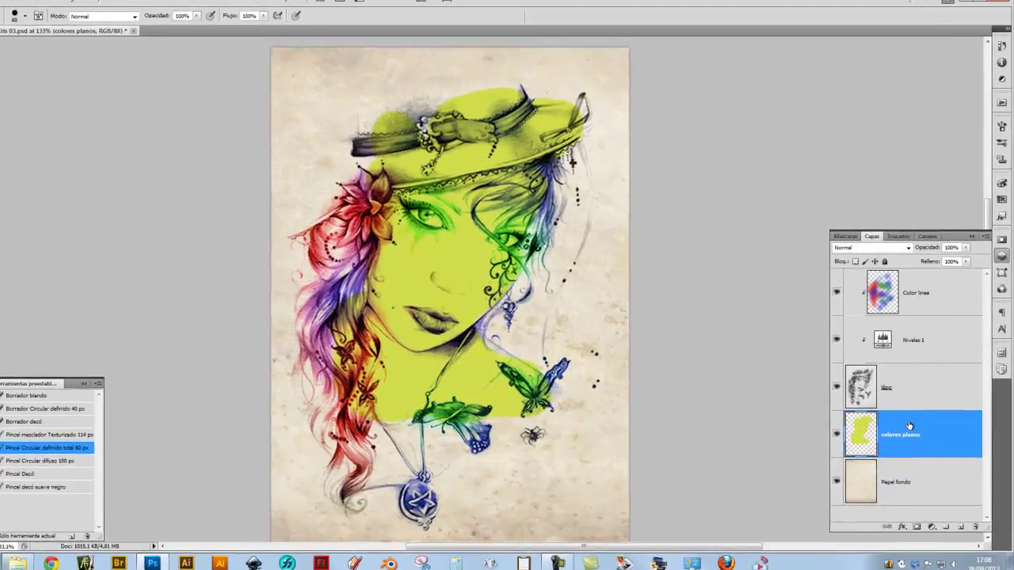
Step: Set the colores planos layer to Multiplicar blending and lower its opacity to 49%
left_click(872, 247)
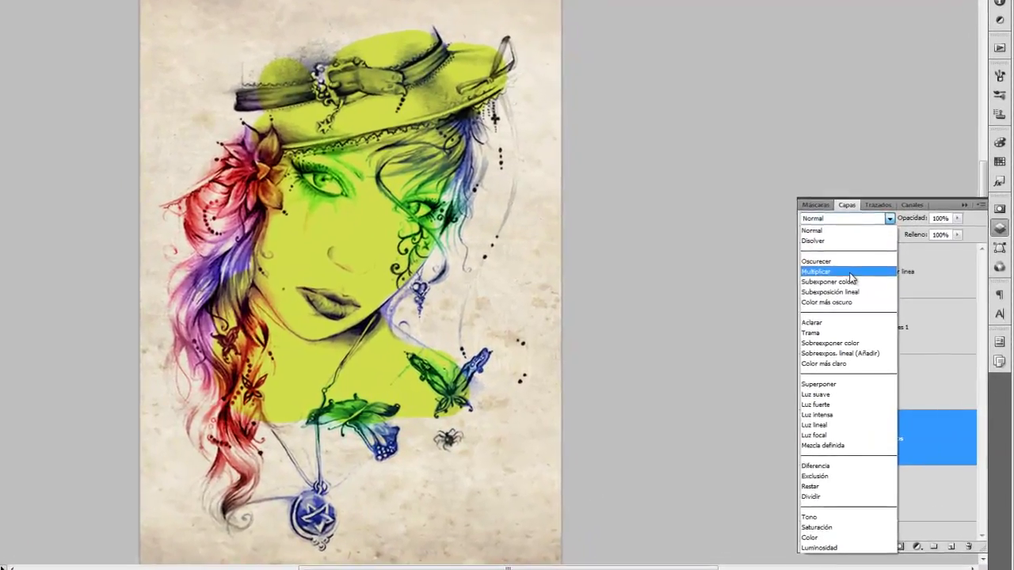
left_click(816, 272)
left_click(958, 218)
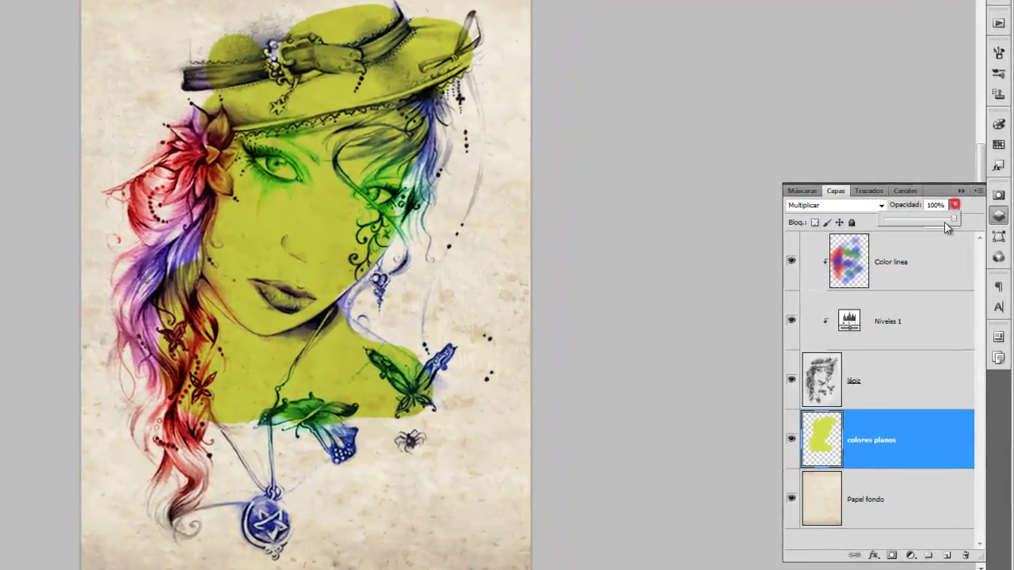
left_click_drag(951, 220, 937, 222)
left_click_drag(921, 224, 916, 225)
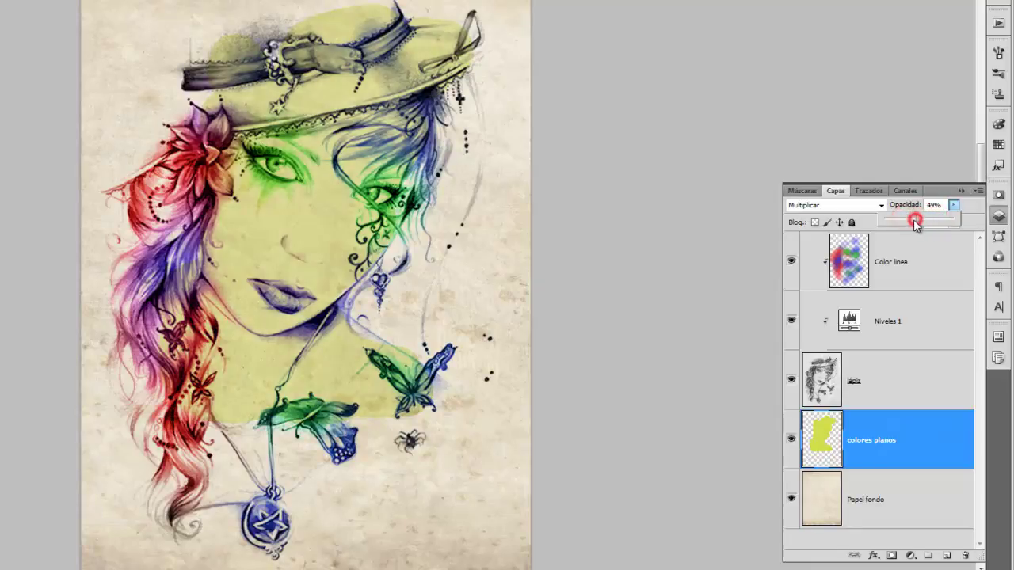
left_click_drag(917, 224, 919, 224)
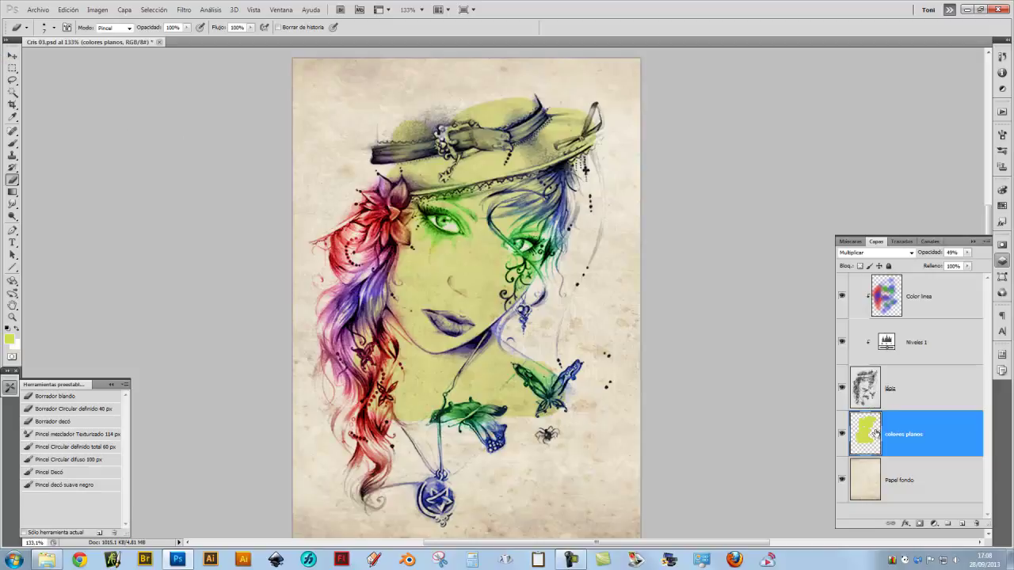
left_click(842, 434)
left_click(843, 434)
left_click(843, 295)
left_click(864, 478)
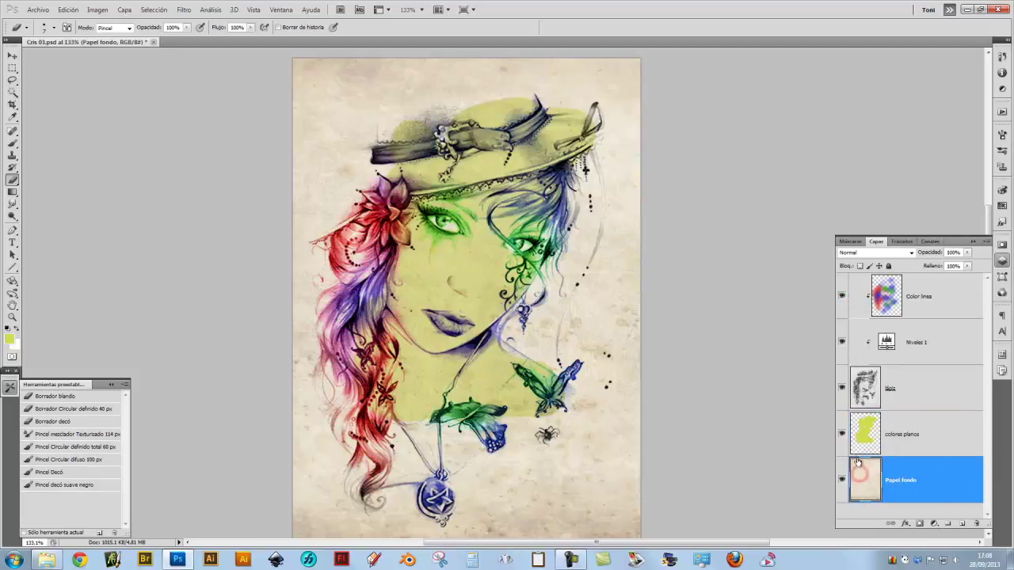
left_click(842, 434)
left_click(842, 434)
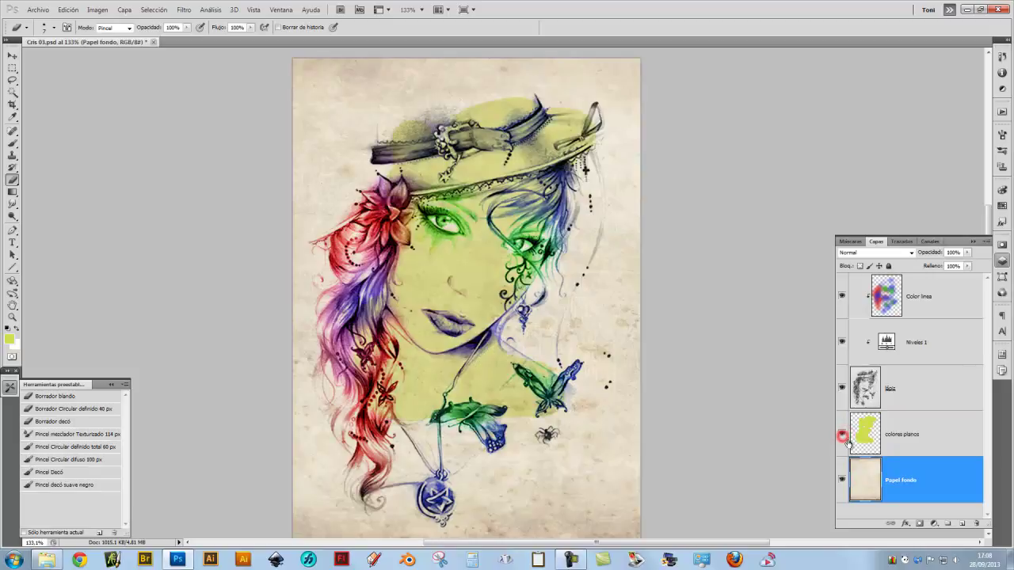
left_click(842, 480)
left_click(842, 434)
left_click(842, 342)
left_click(842, 296)
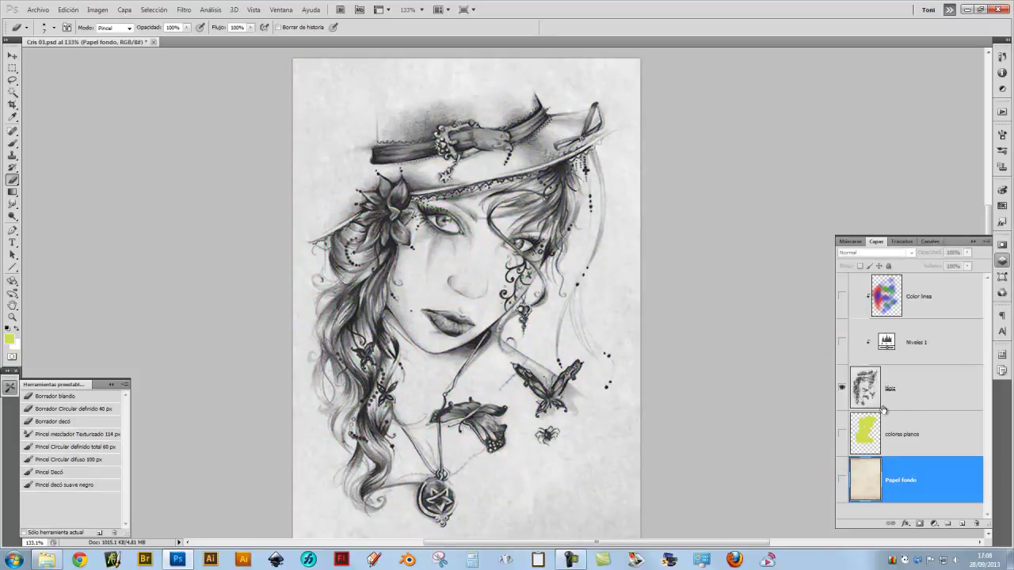
left_click(842, 343)
left_click(842, 296)
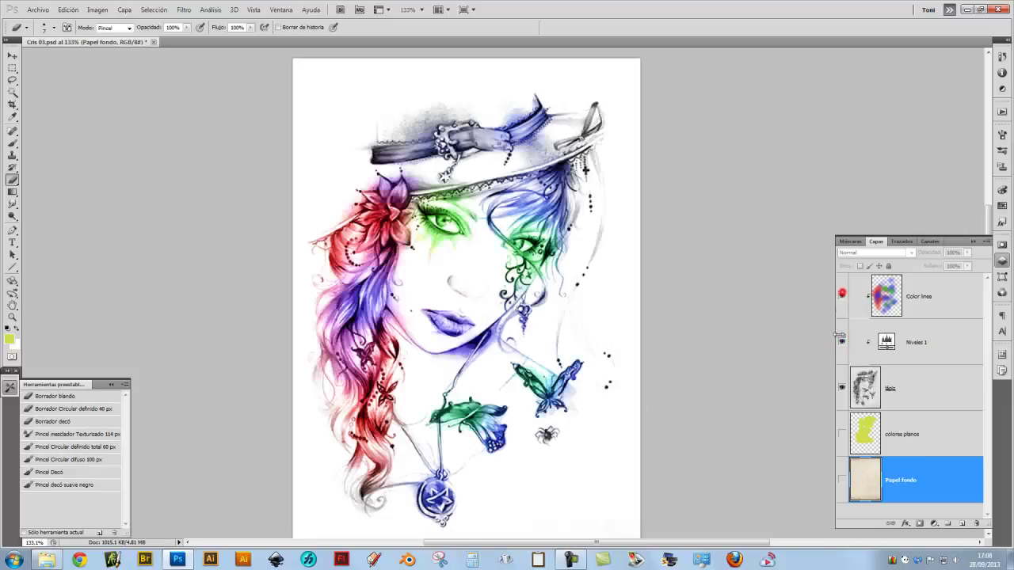
left_click(843, 434)
left_click(843, 480)
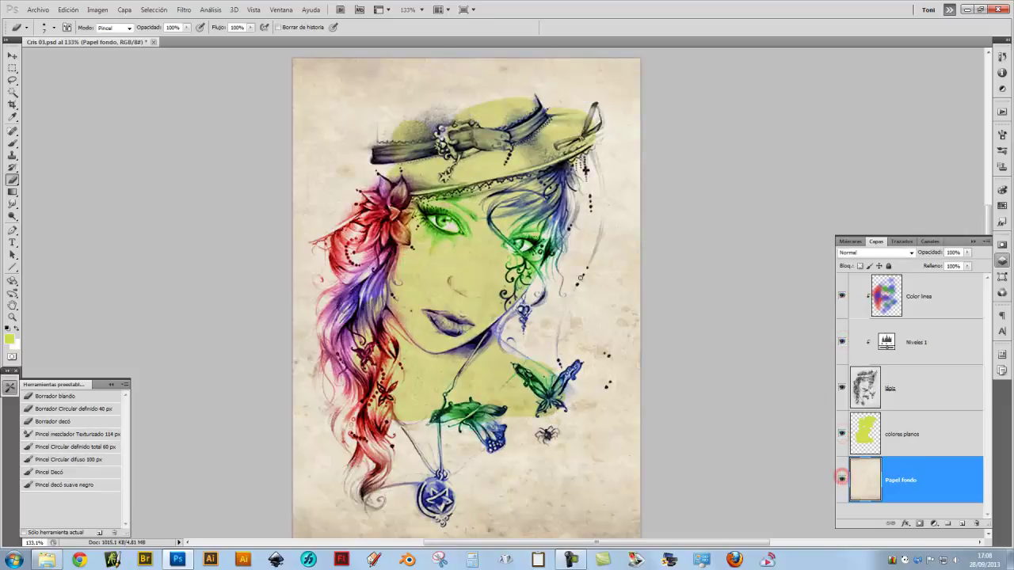